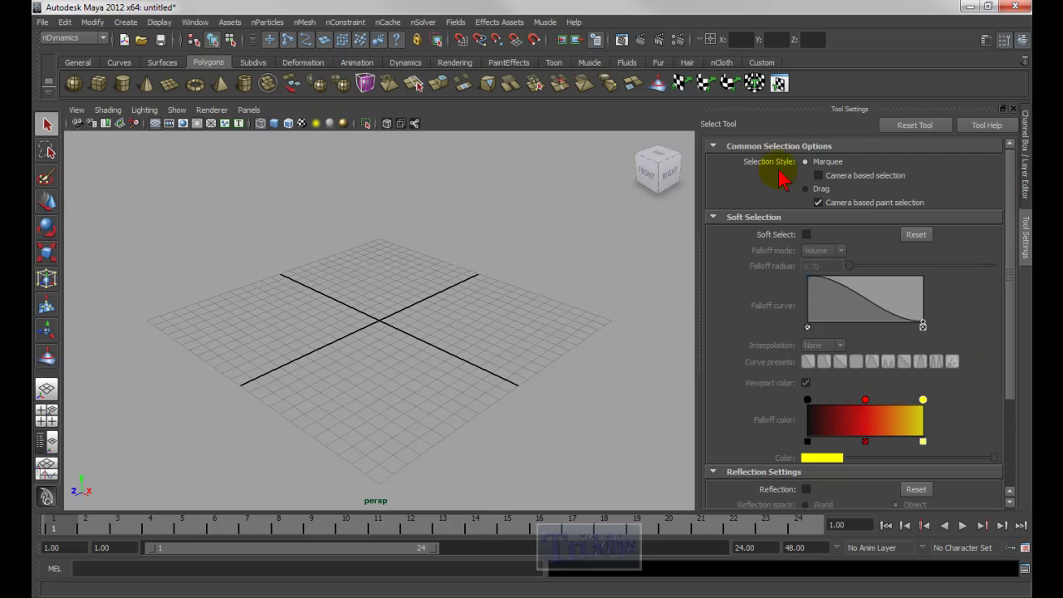
Step: Show the Channel Box / Layer Editor instead of the Tool Settings and switch the menu set to Animation
click(1025, 154)
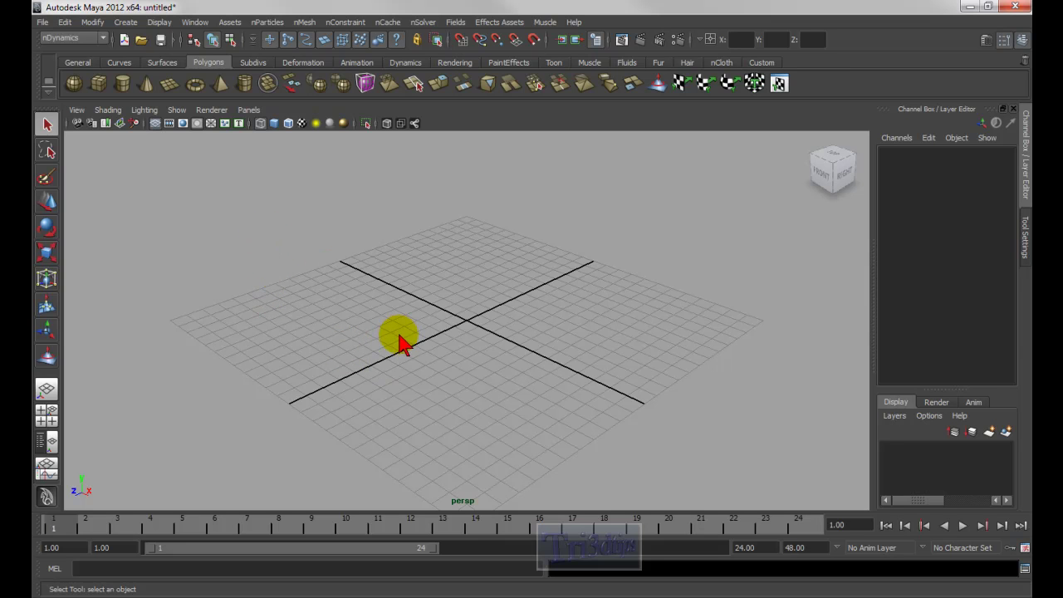
key(ctrl+n)
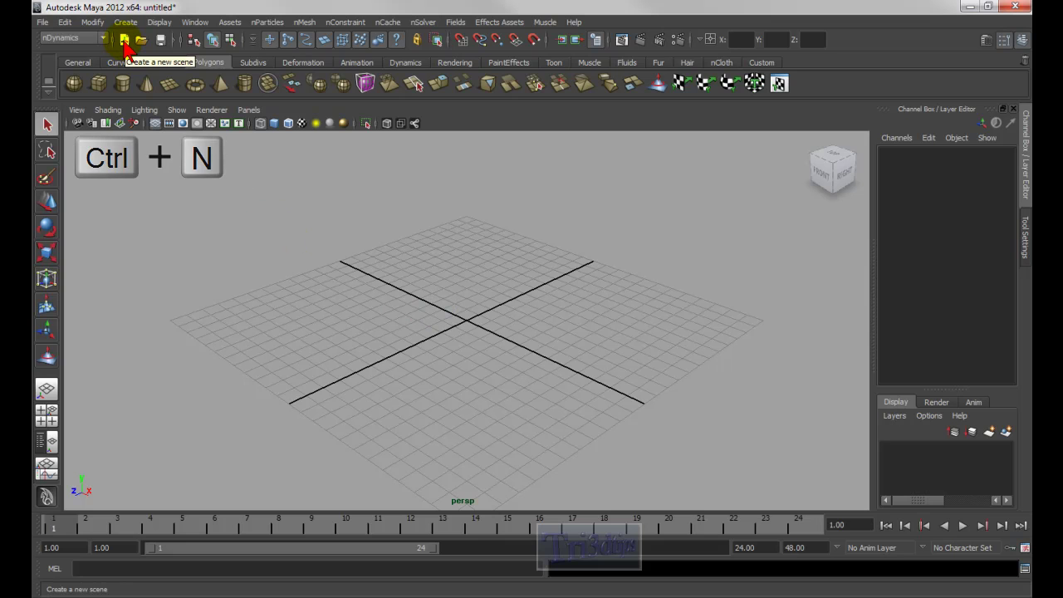
key(ctrl+o)
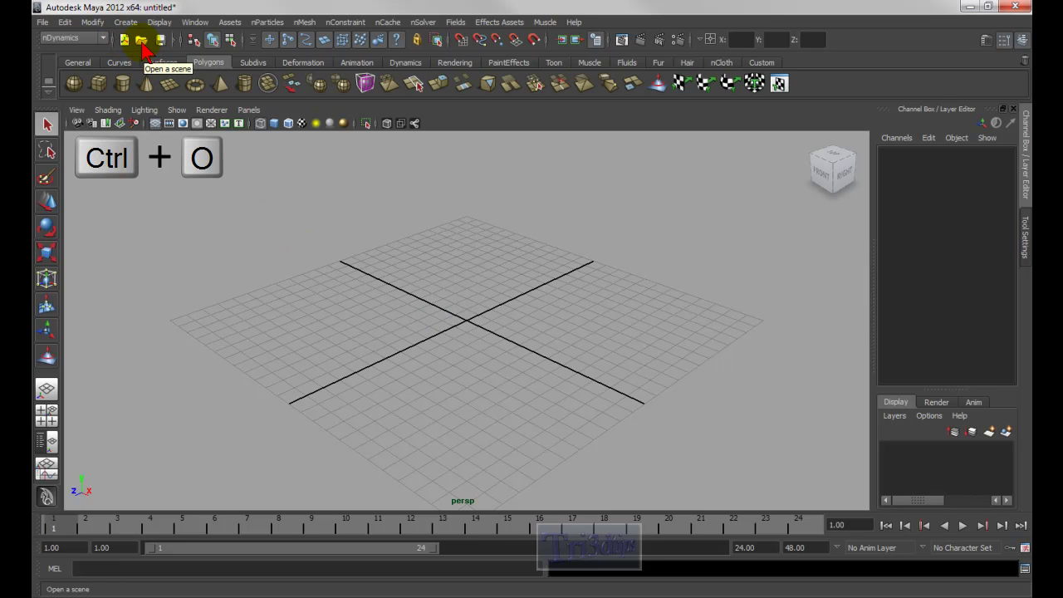
key(ctrl+s)
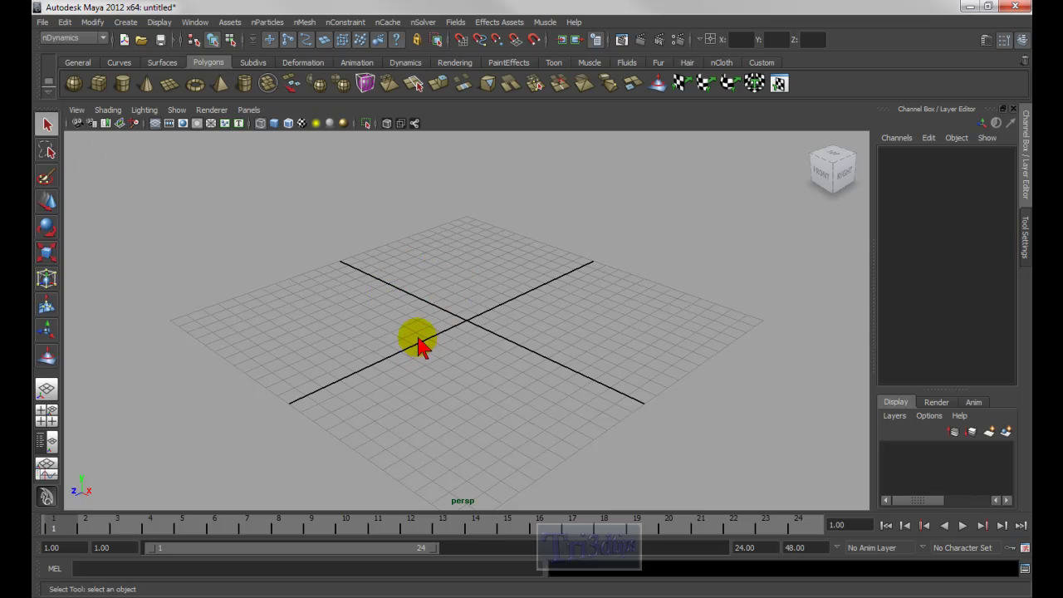
click(106, 41)
click(88, 47)
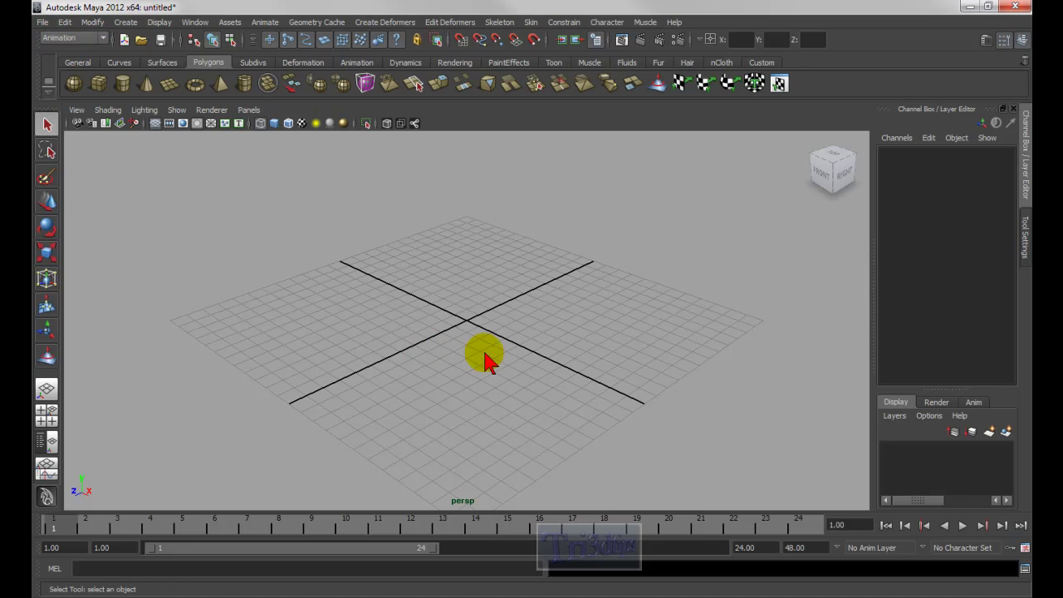
Step: Open the Maya 2012 online help in Firefox, view its search page, close it and return to Maya
key(F1)
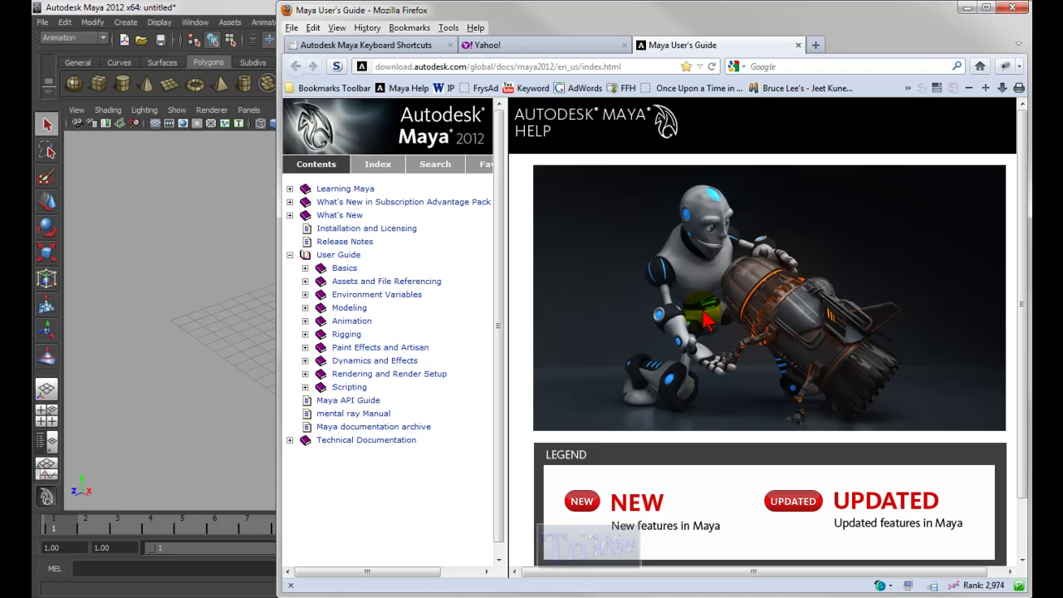
click(440, 168)
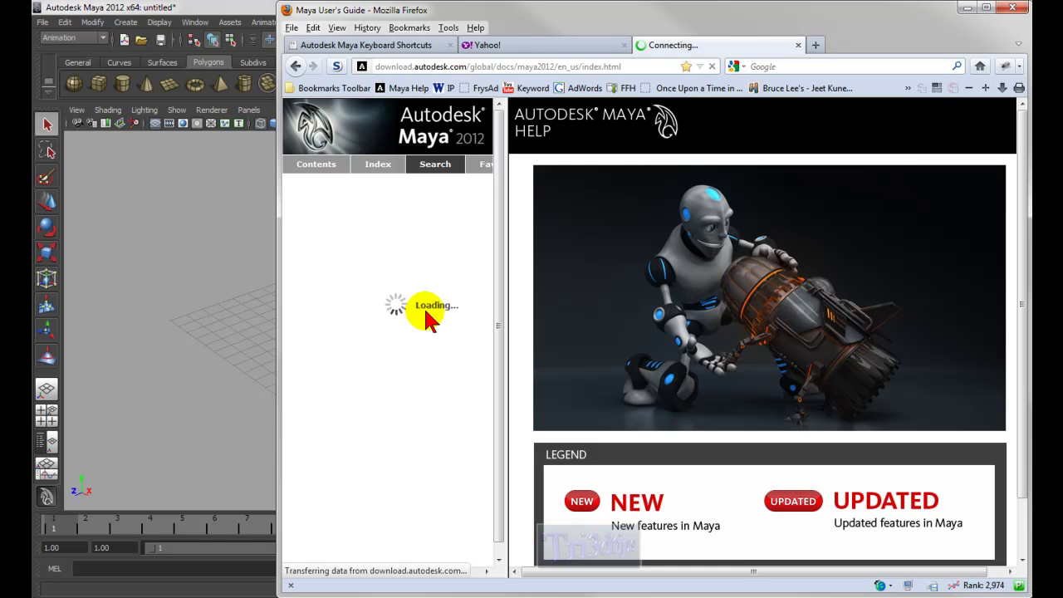
click(798, 47)
click(967, 8)
click(285, 320)
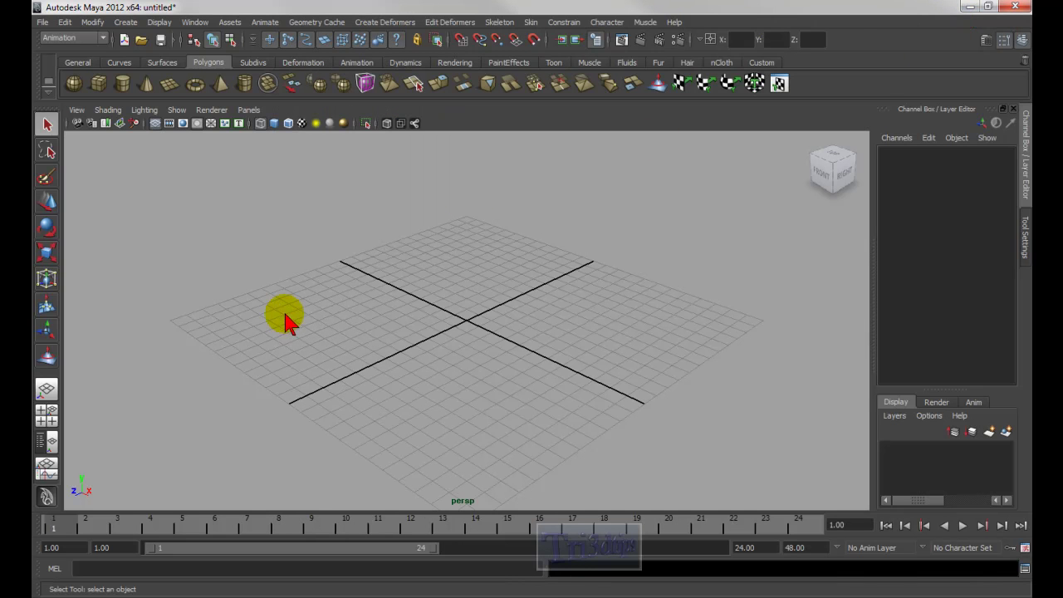
Step: Switch the menu set in turn to Animation, Polygons, Surfaces and Dynamics, ending on Rendering
key(F2)
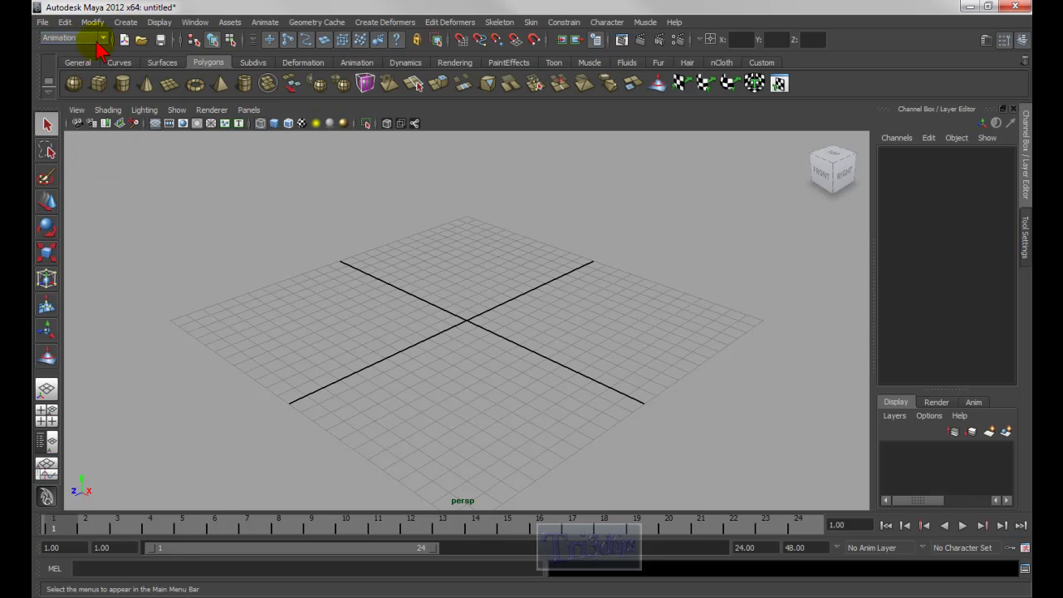
key(F3)
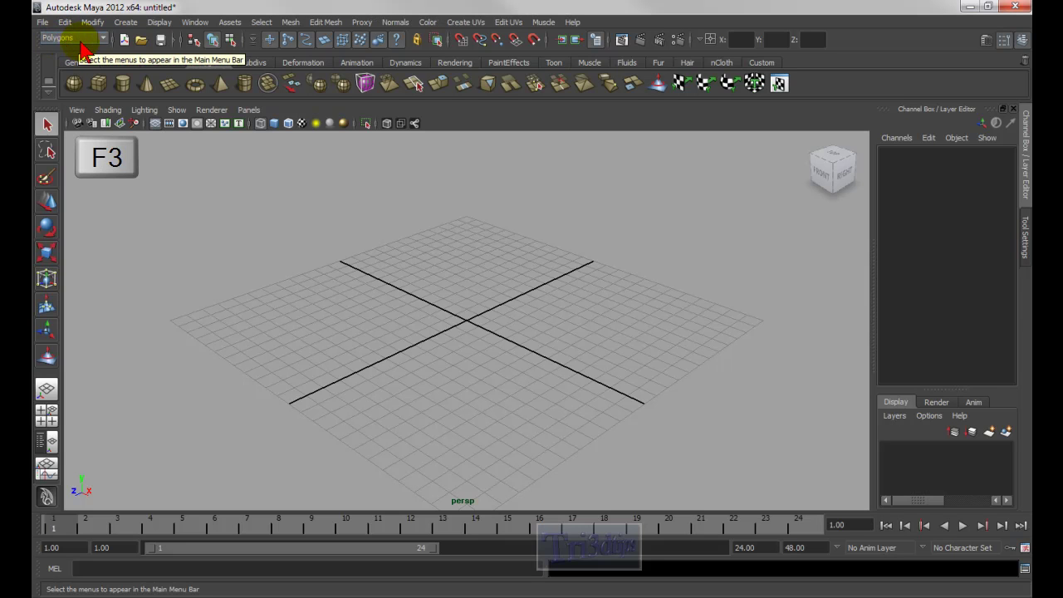
key(F4)
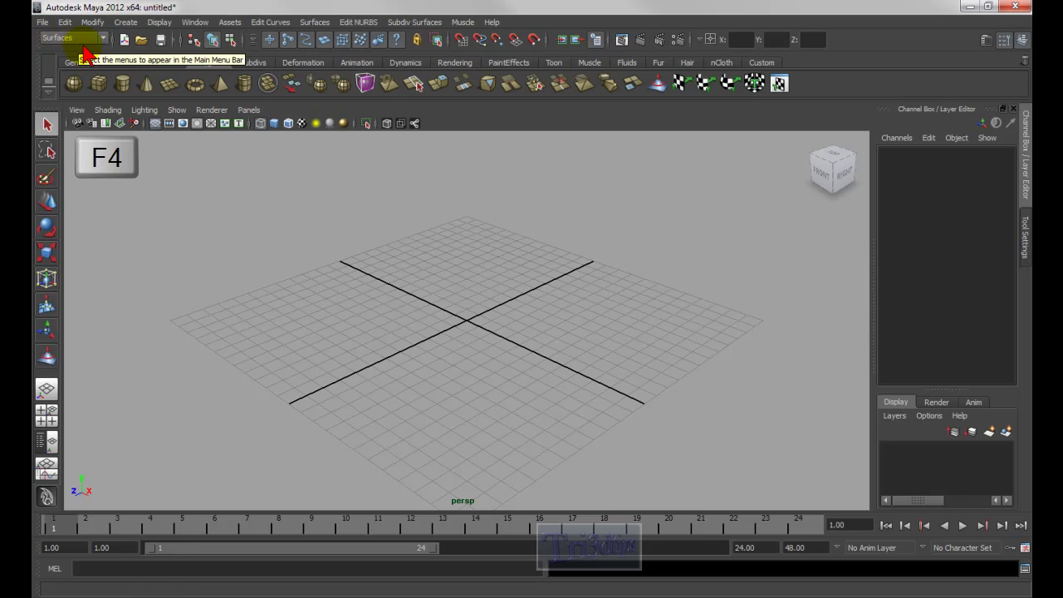
key(F5)
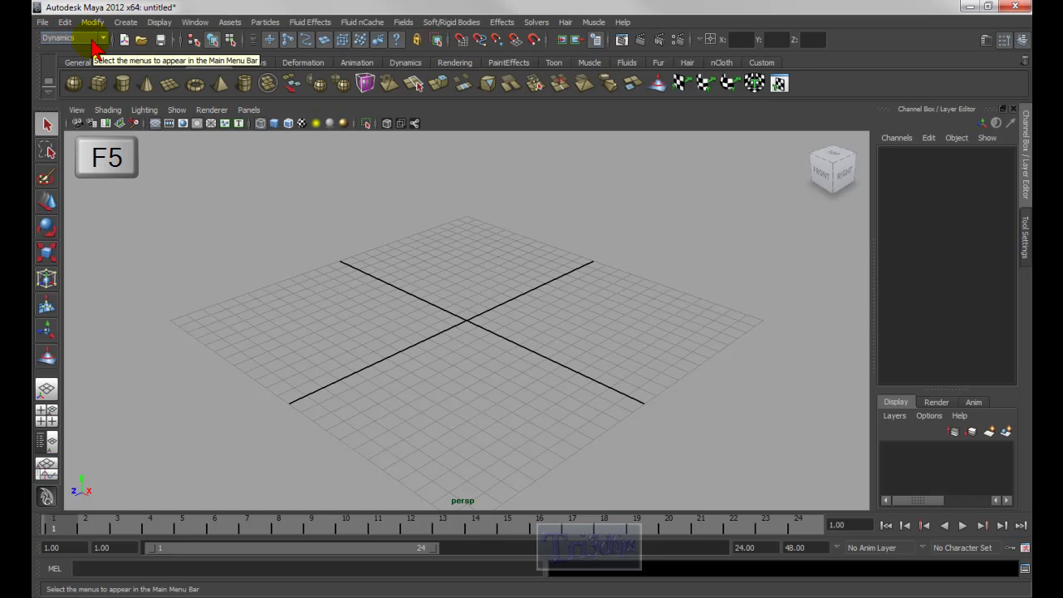
key(F6)
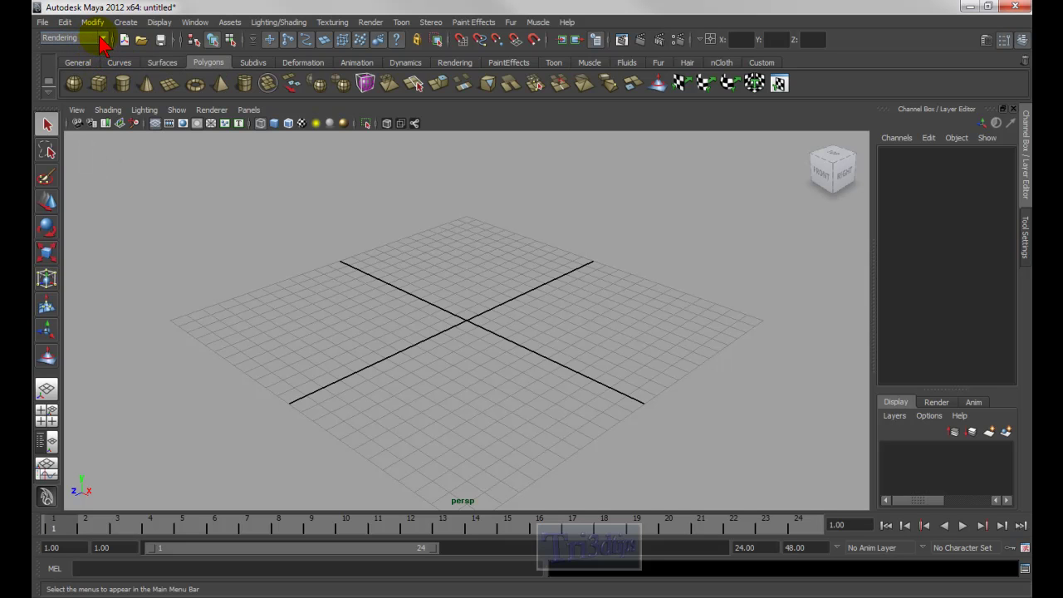
click(101, 39)
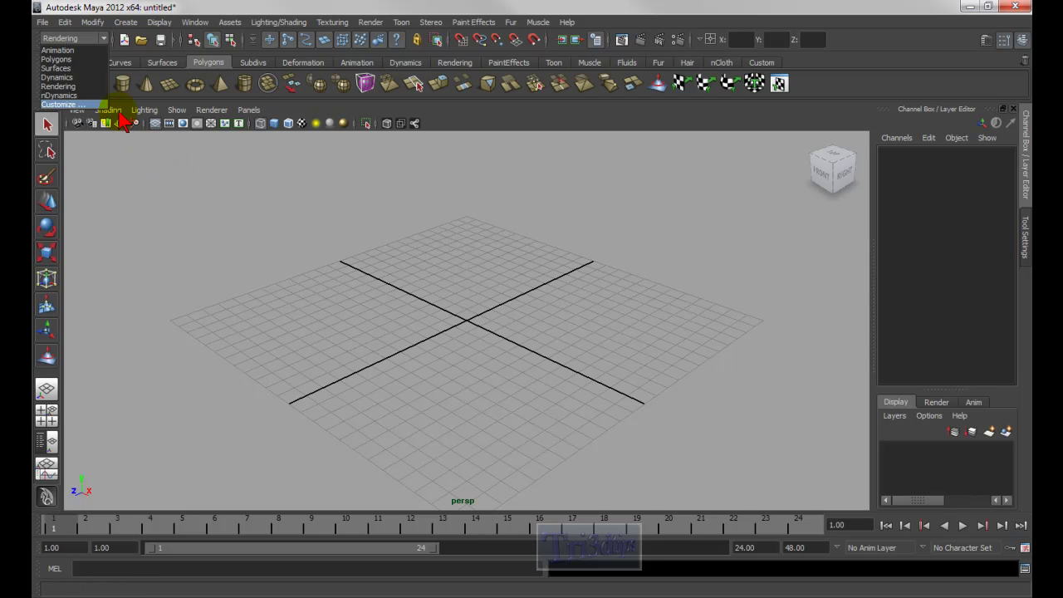
click(158, 166)
Step: Toggle the polygon sphere between object and component selection modes, ending in component mode
key(F8)
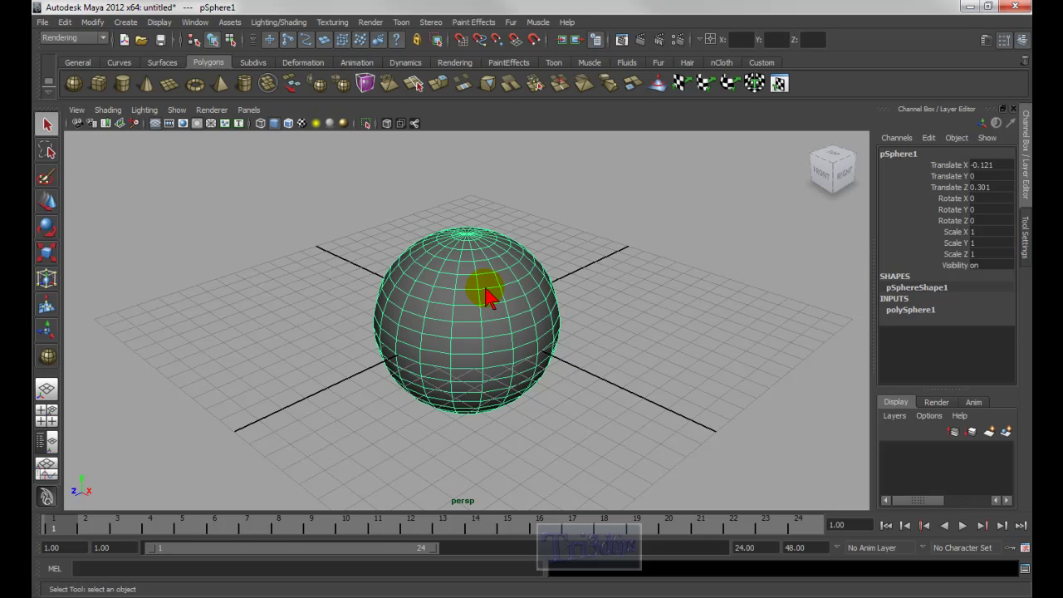
key(F8)
key(F8)
key(F8)
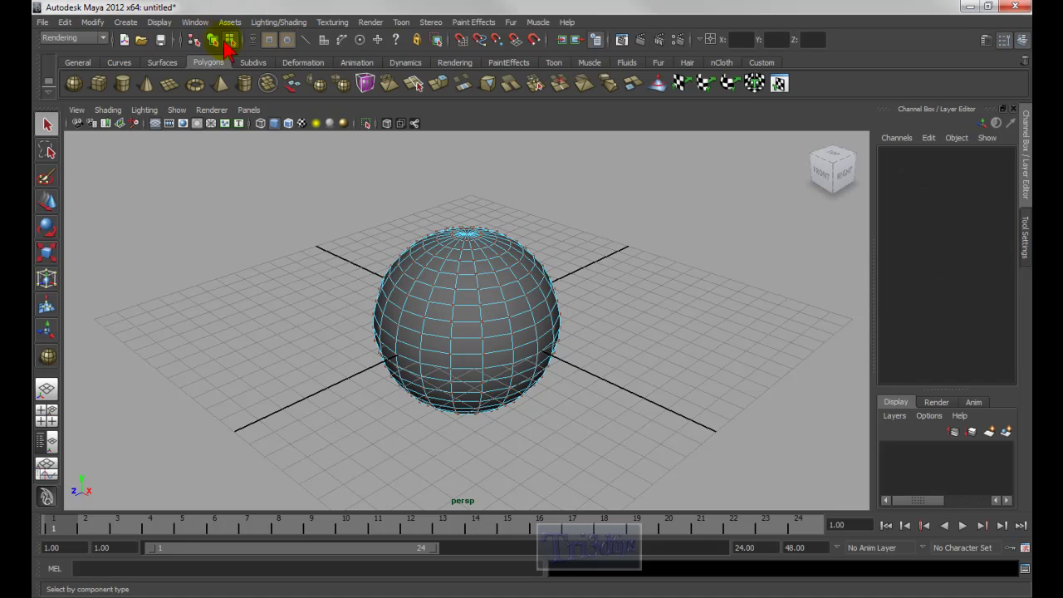
click(212, 41)
click(230, 41)
Step: Switch the sphere's component selection type in turn to vertices, edges, faces and UVs
key(F9)
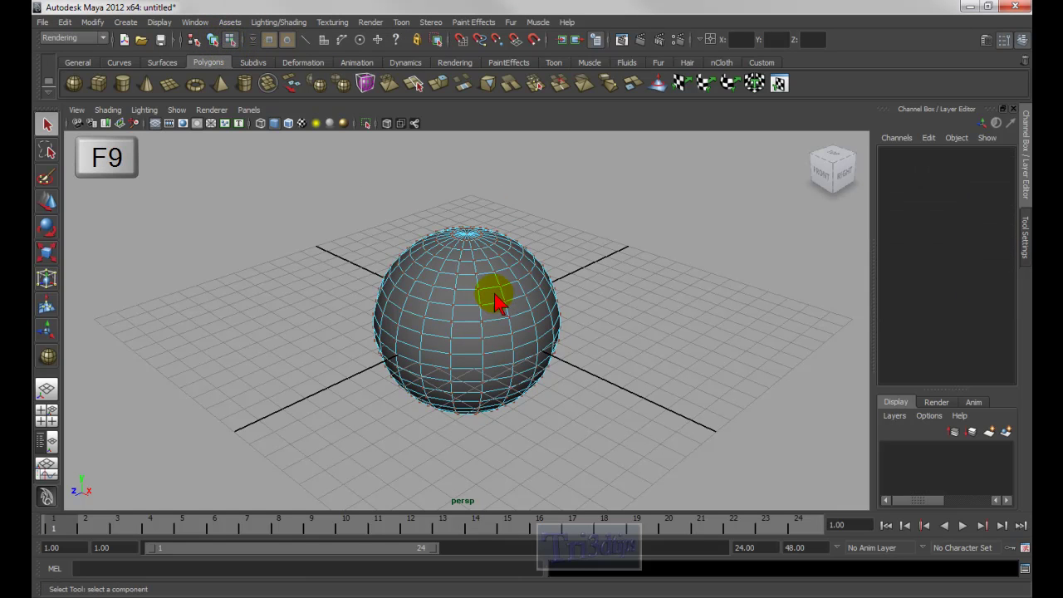
click(268, 43)
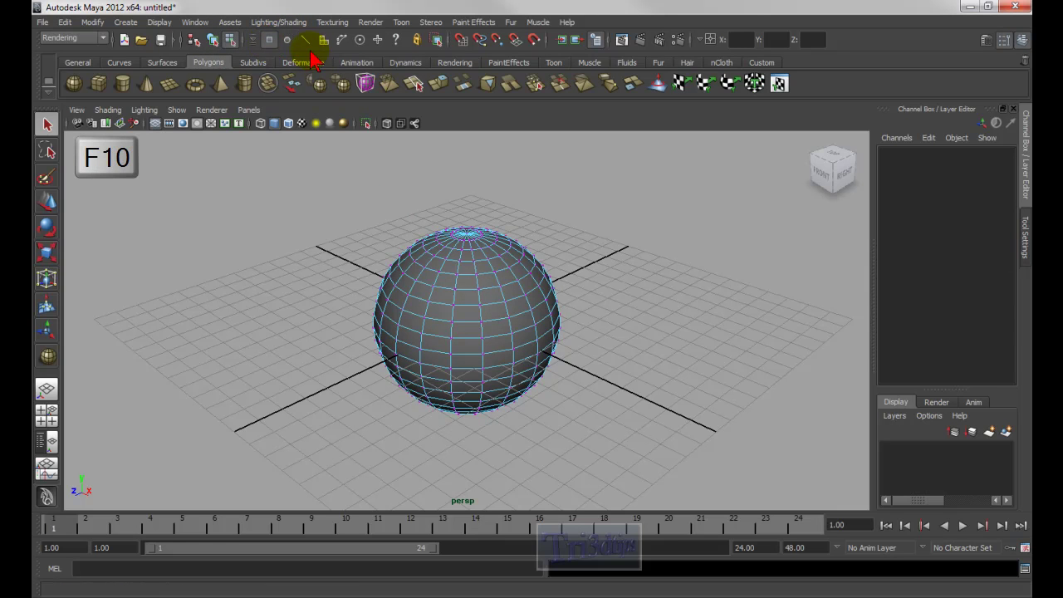
click(306, 41)
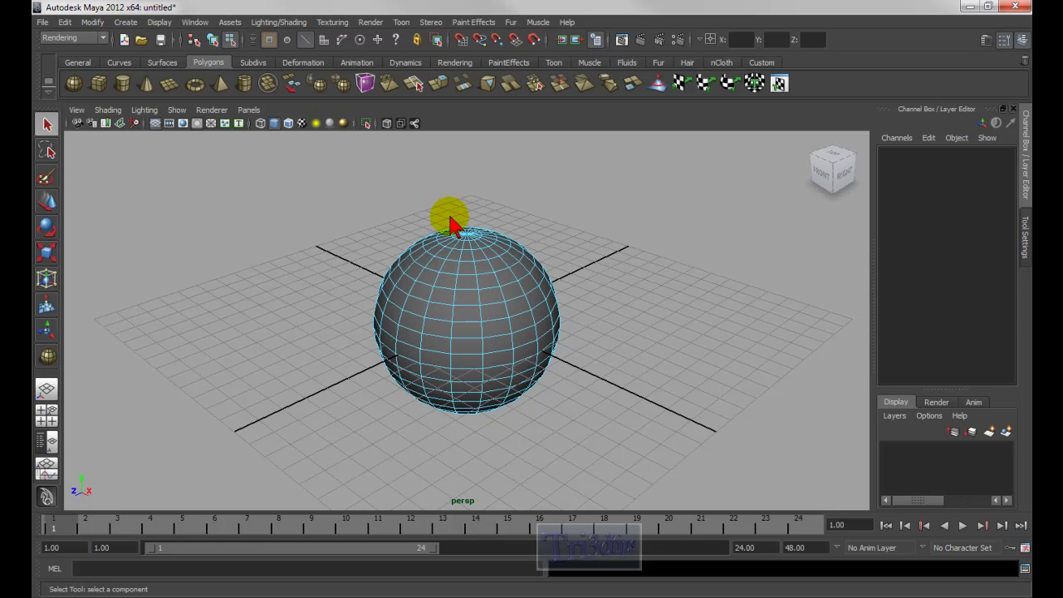
key(F11)
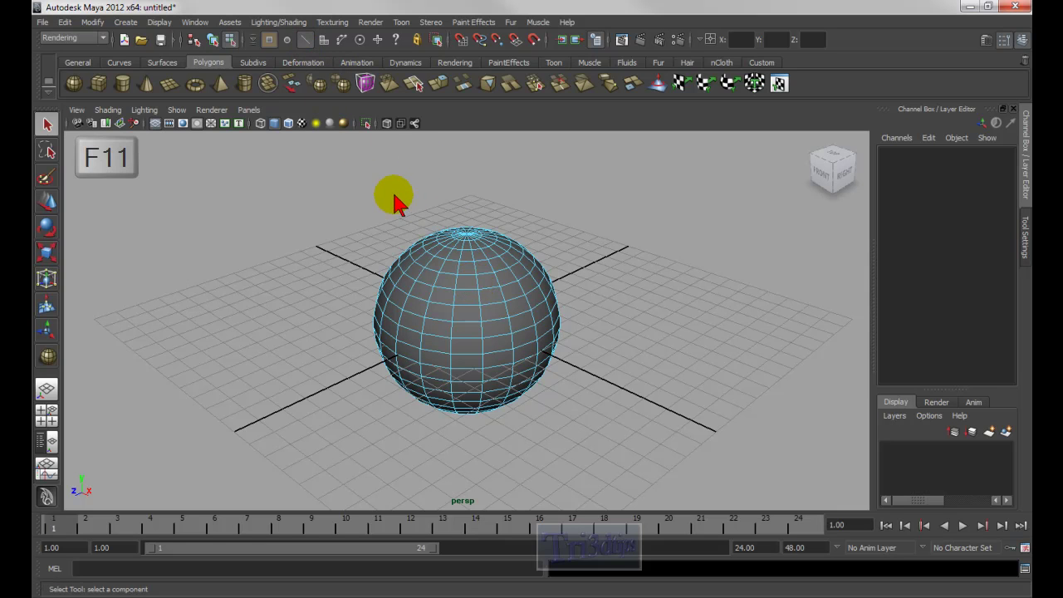
click(306, 42)
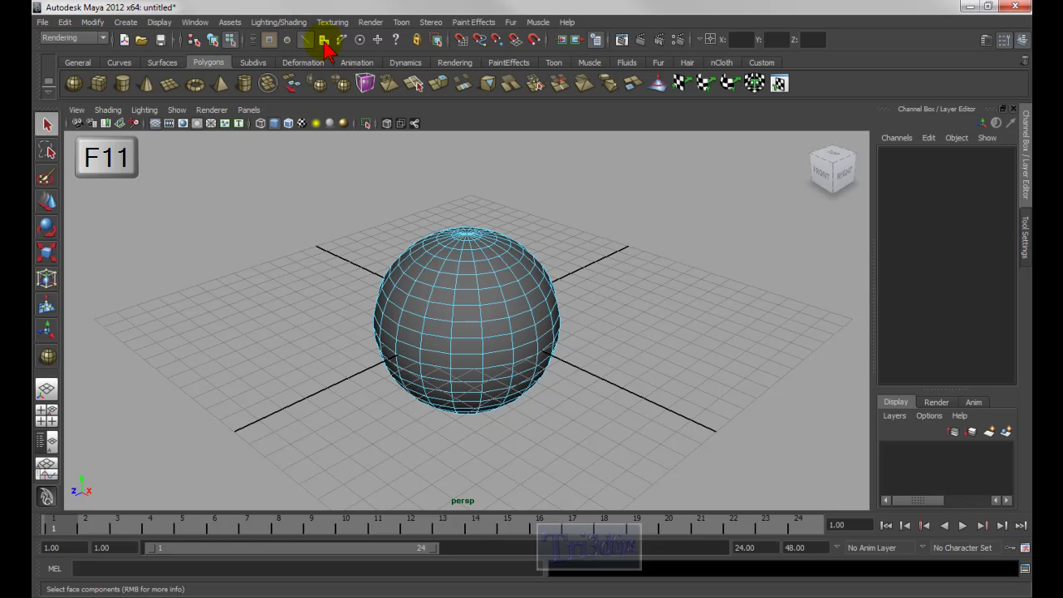
click(324, 41)
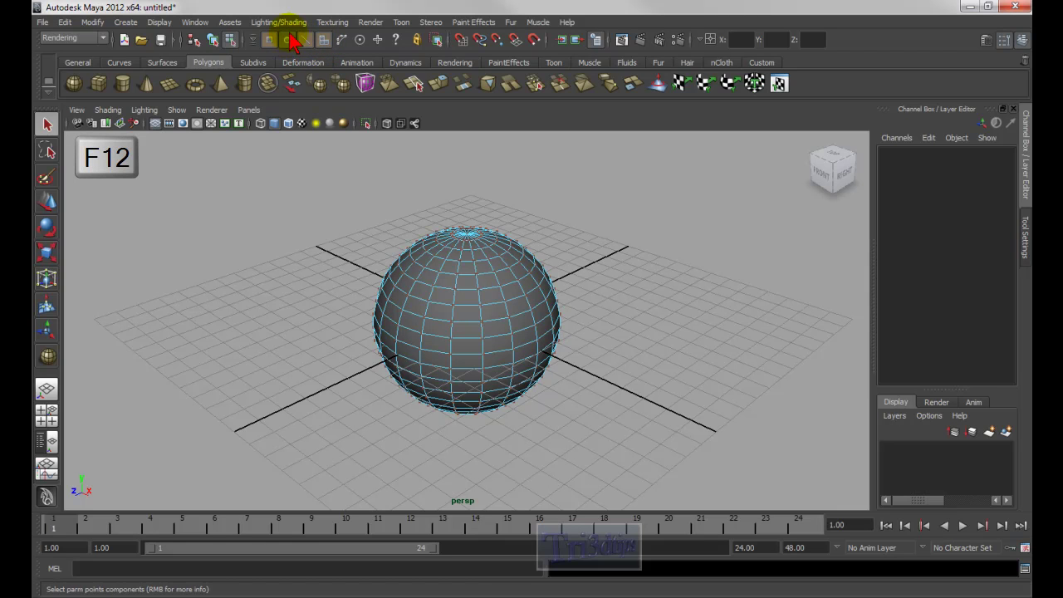
click(470, 226)
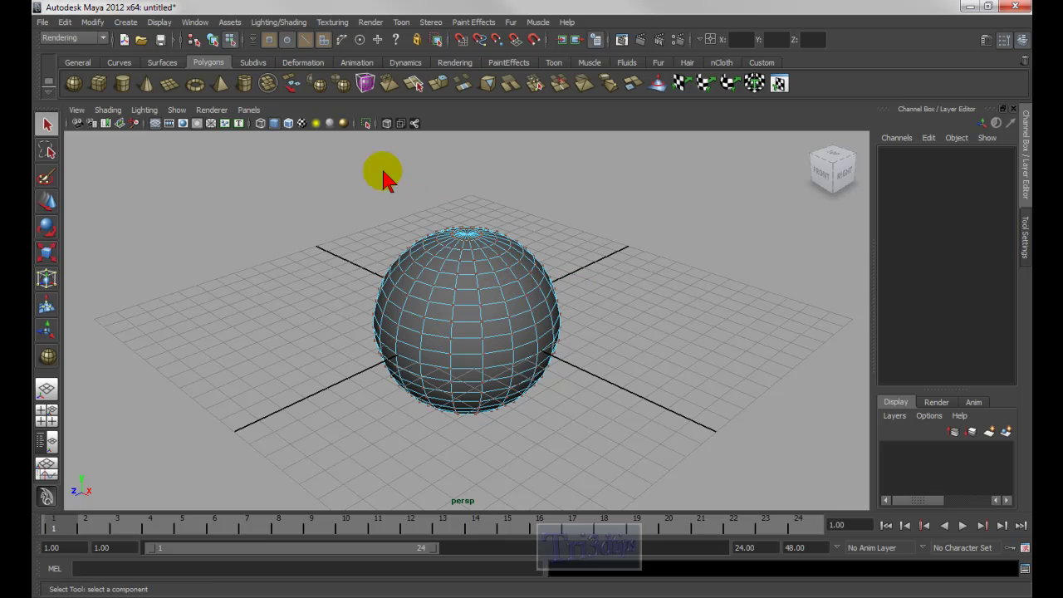
Step: Return the sphere to object selection mode and leave it deselected
click(82, 39)
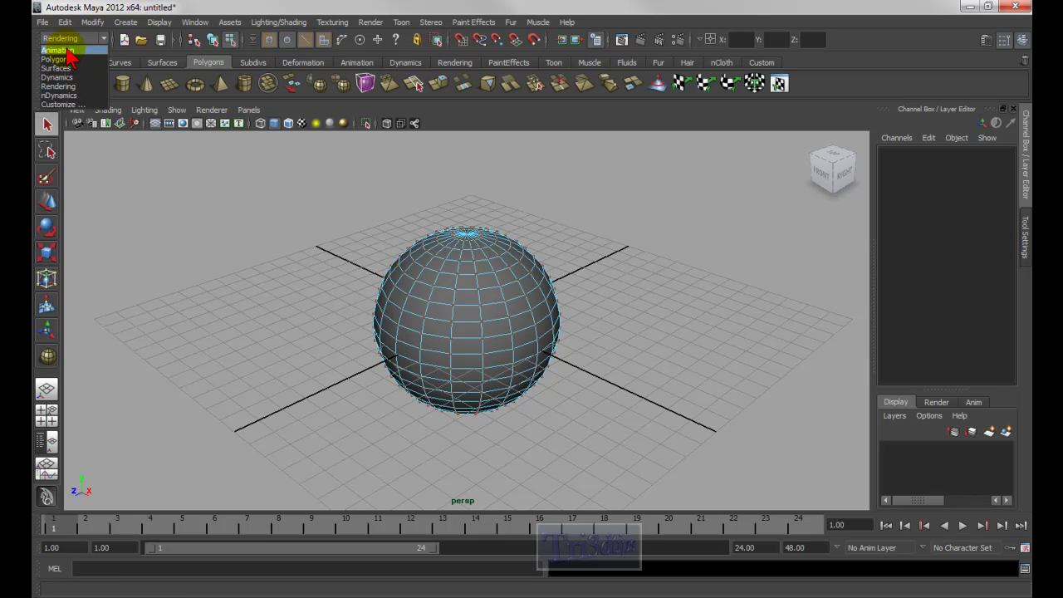
click(619, 328)
drag(536, 301, 574, 278)
right_click(619, 328)
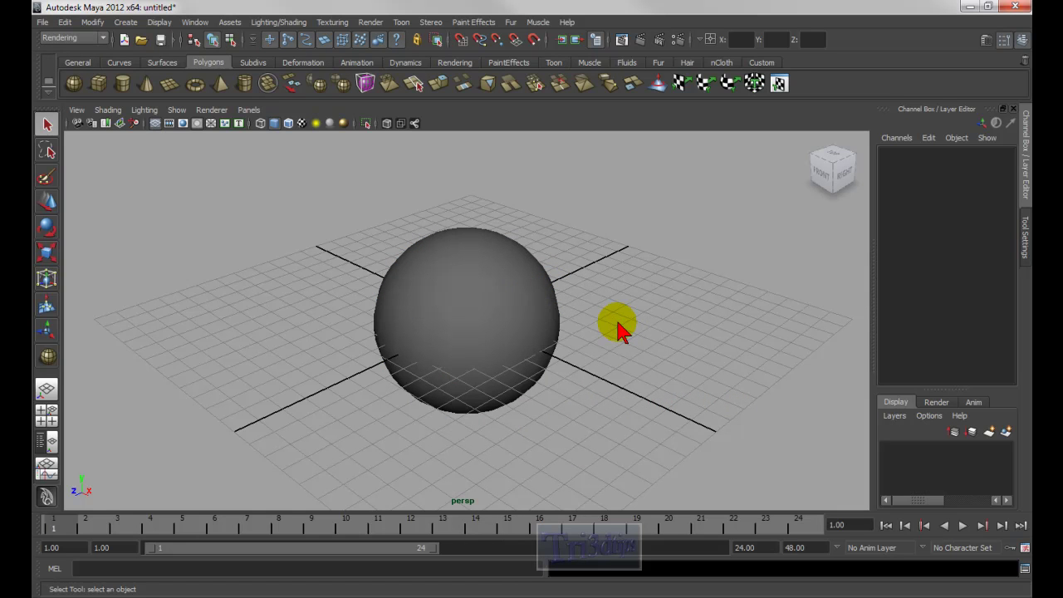
click(534, 311)
click(628, 342)
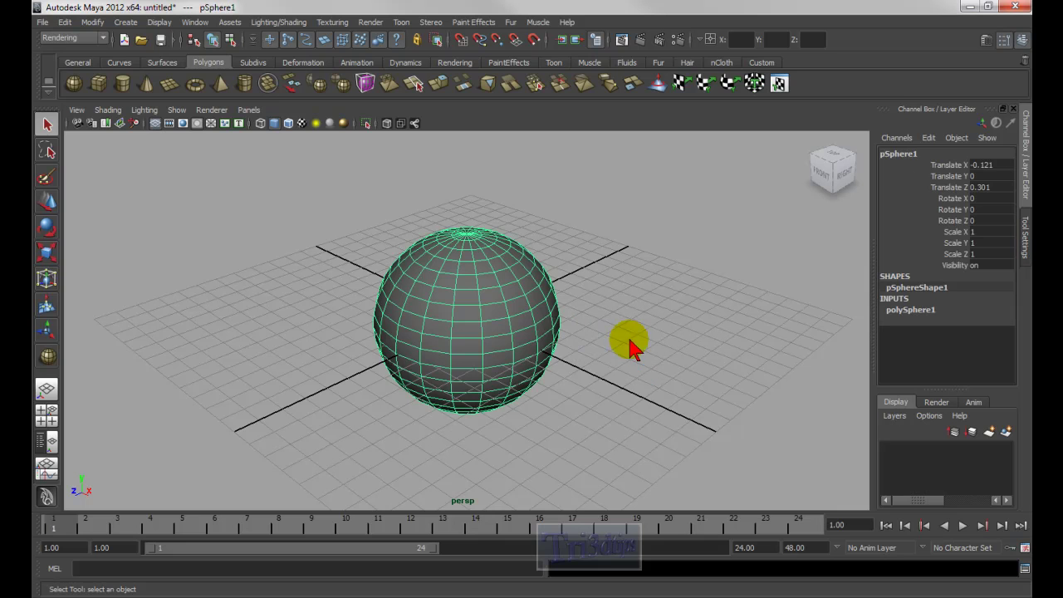
right_drag(518, 296, 573, 299)
click(612, 317)
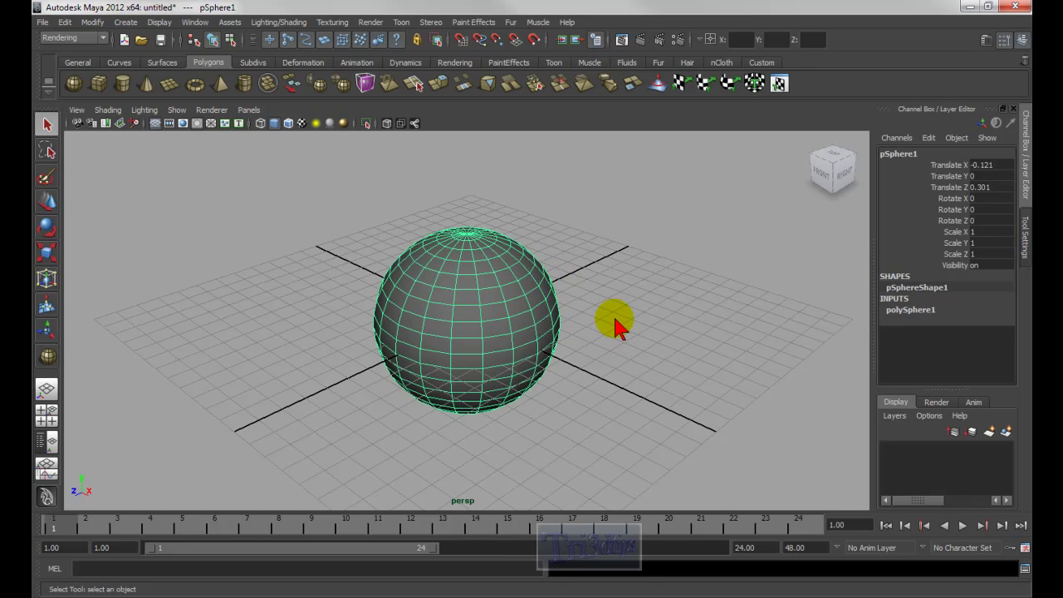
click(531, 301)
click(627, 327)
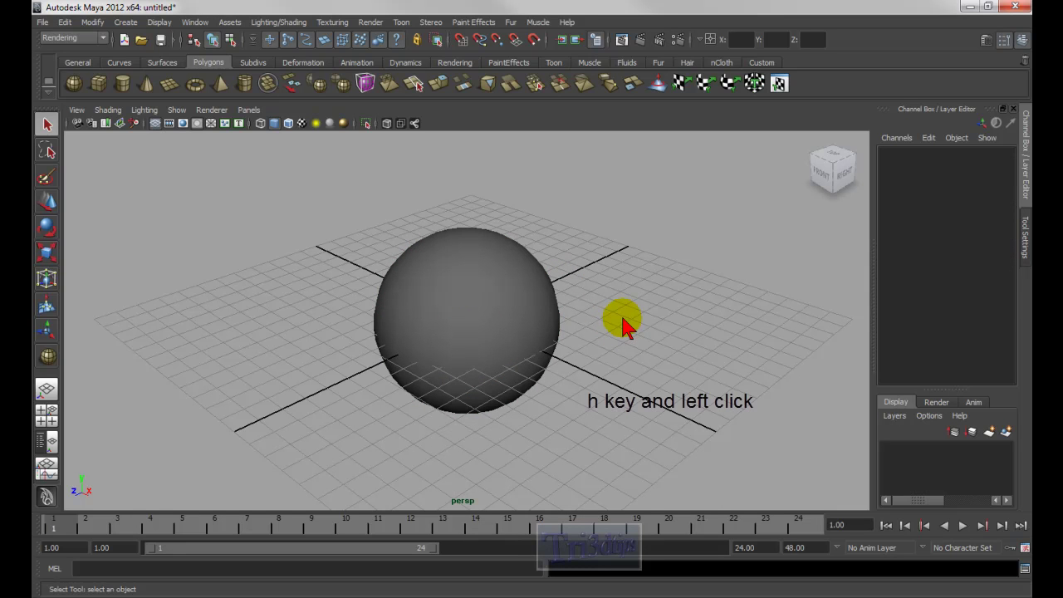
Step: Examine the available menu sets in the viewport marking menu and the menu set list, keeping Rendering active
key(h)
click(623, 320)
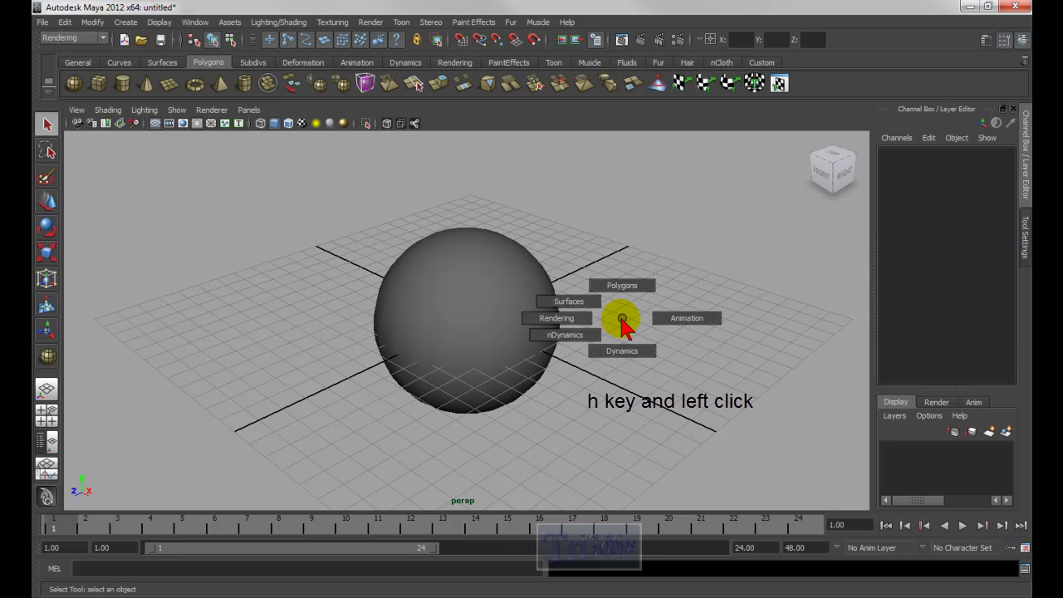
mouse_move(620, 319)
mouse_down()
mouse_move(588, 322)
mouse_move(584, 312)
mouse_move(629, 292)
mouse_move(695, 330)
mouse_move(624, 349)
mouse_move(676, 304)
mouse_move(625, 330)
mouse_up()
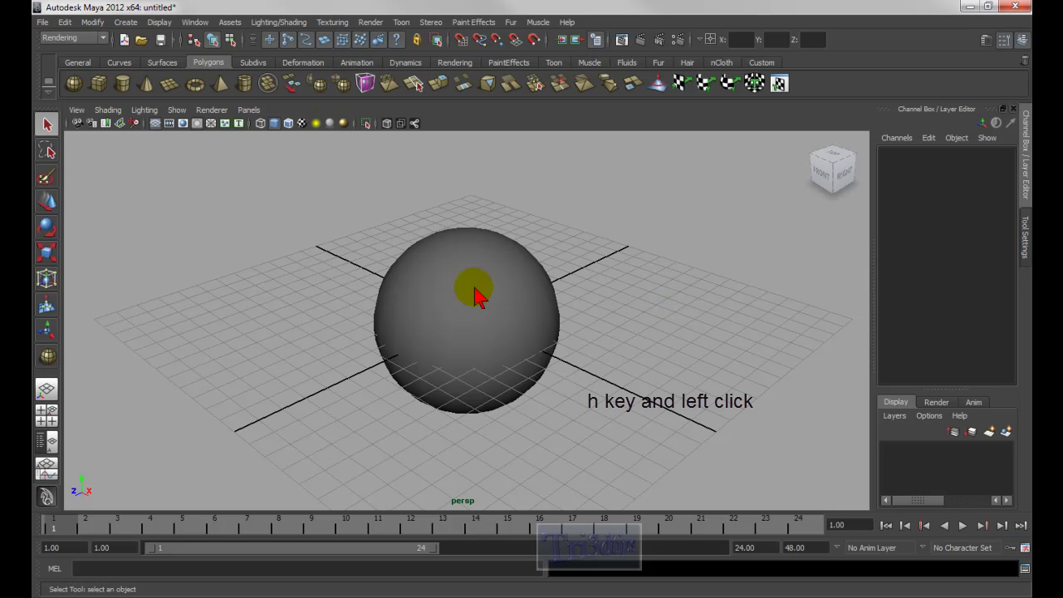
click(73, 38)
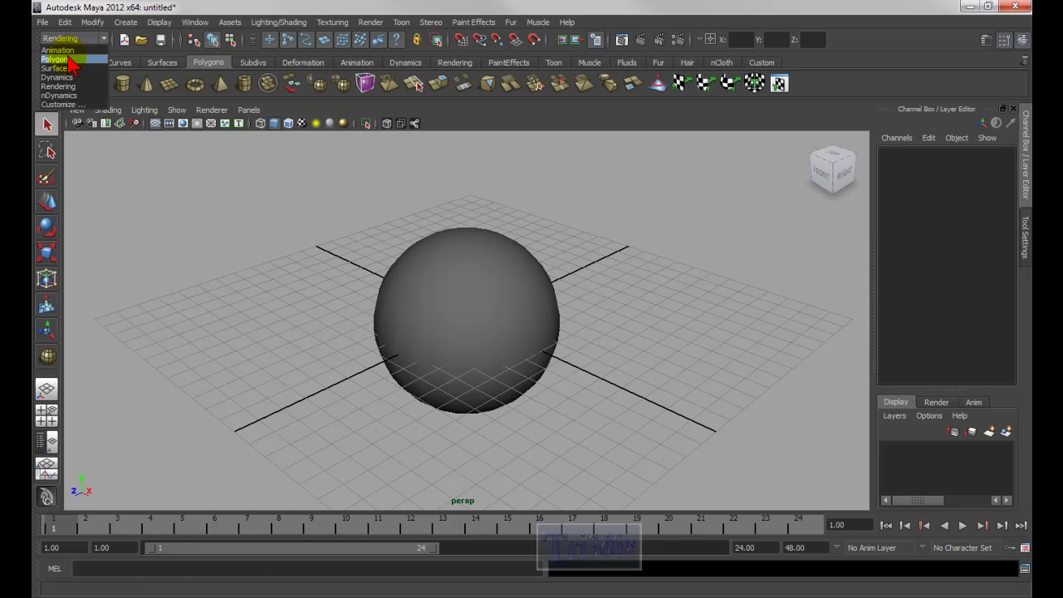
click(596, 316)
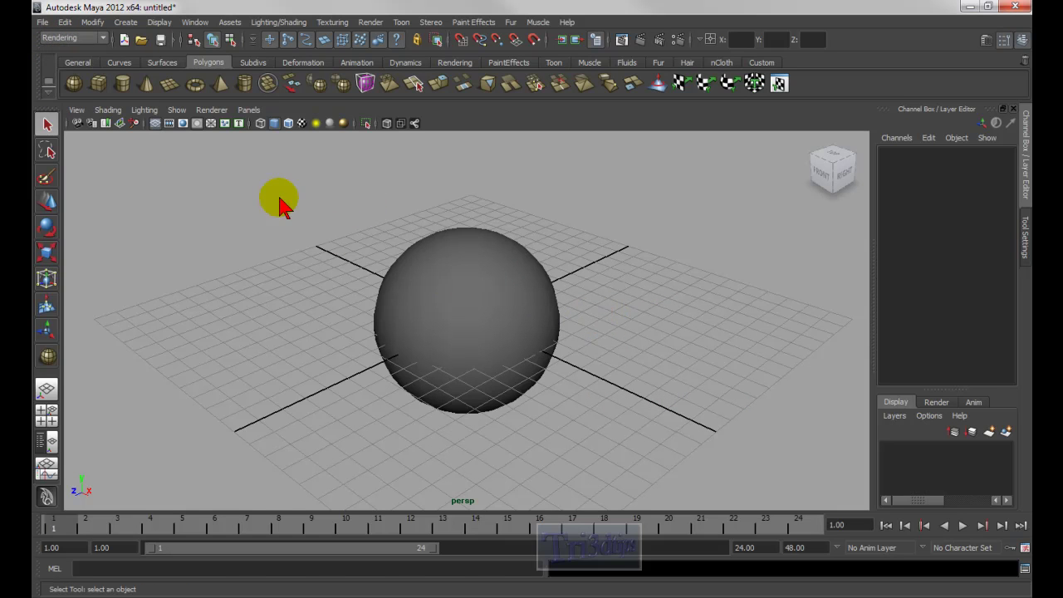
click(90, 39)
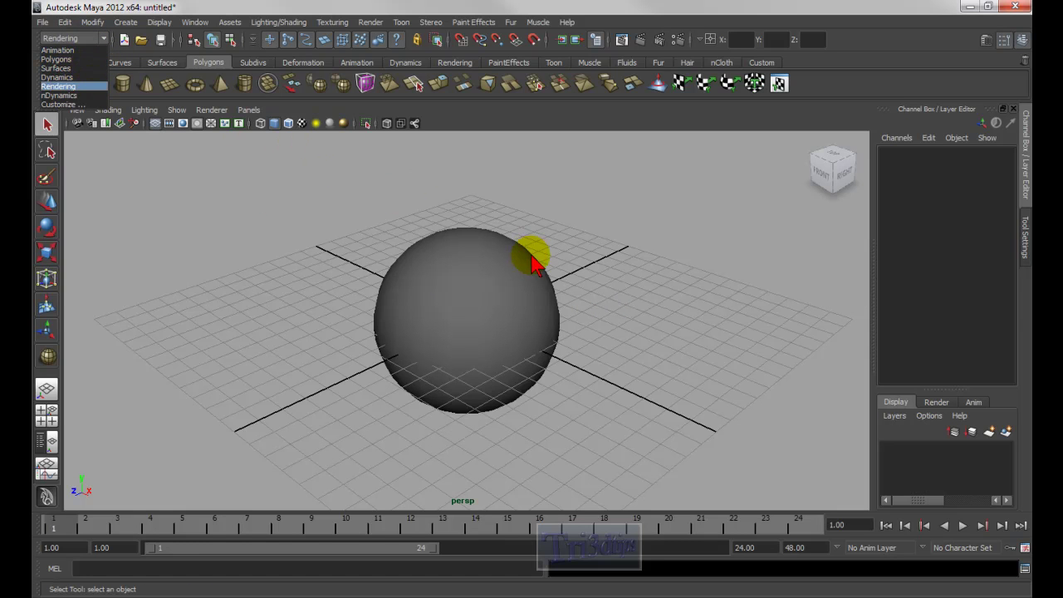
click(627, 327)
click(627, 327)
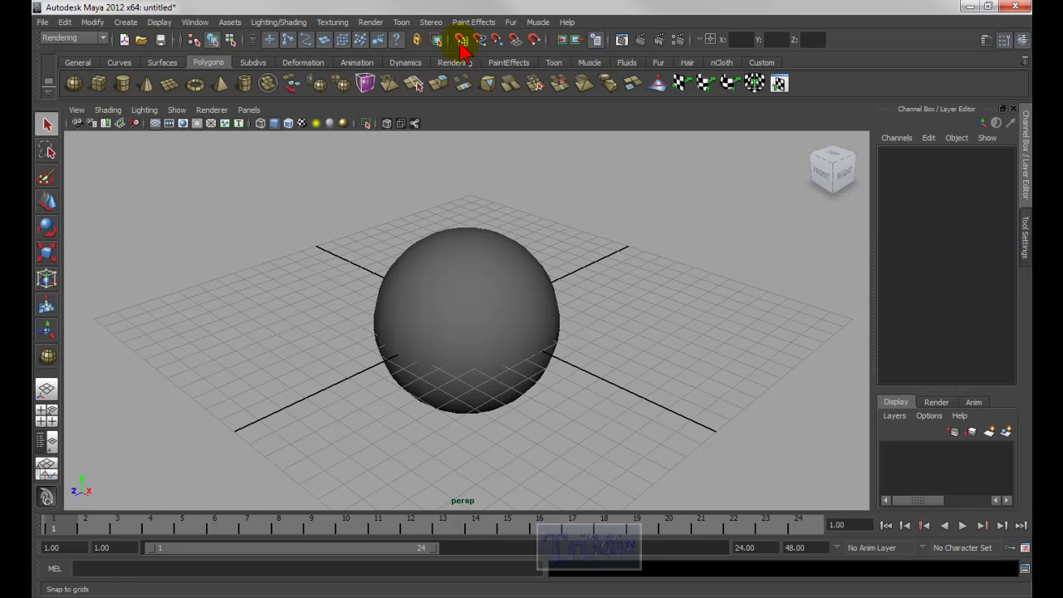
Step: Select the polygon sphere in the perspective view
click(536, 270)
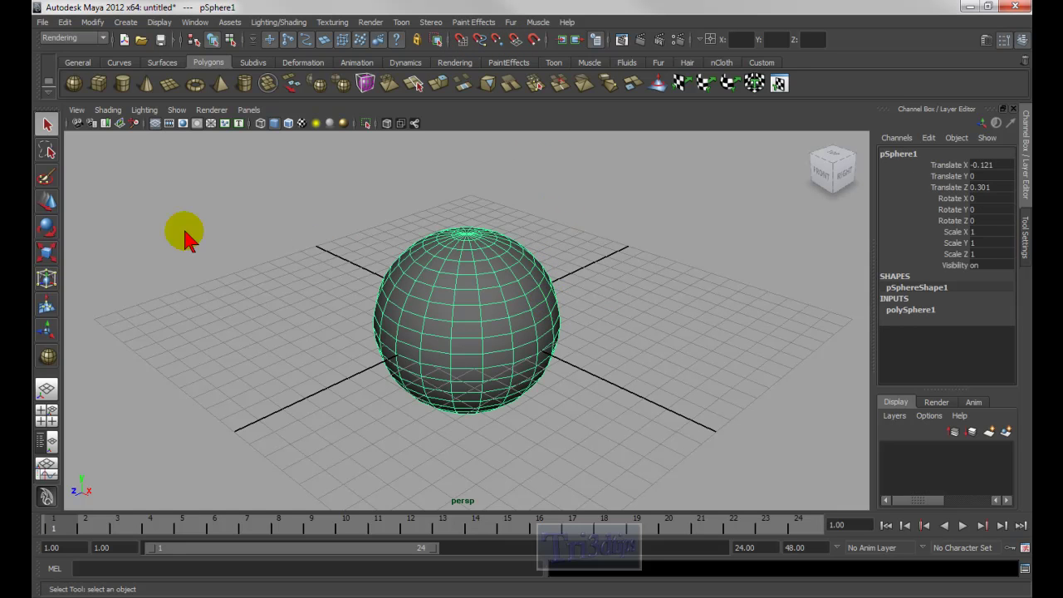
Step: Move the sphere with grid snapping to Translate X 7 and Translate Z -2
key(w)
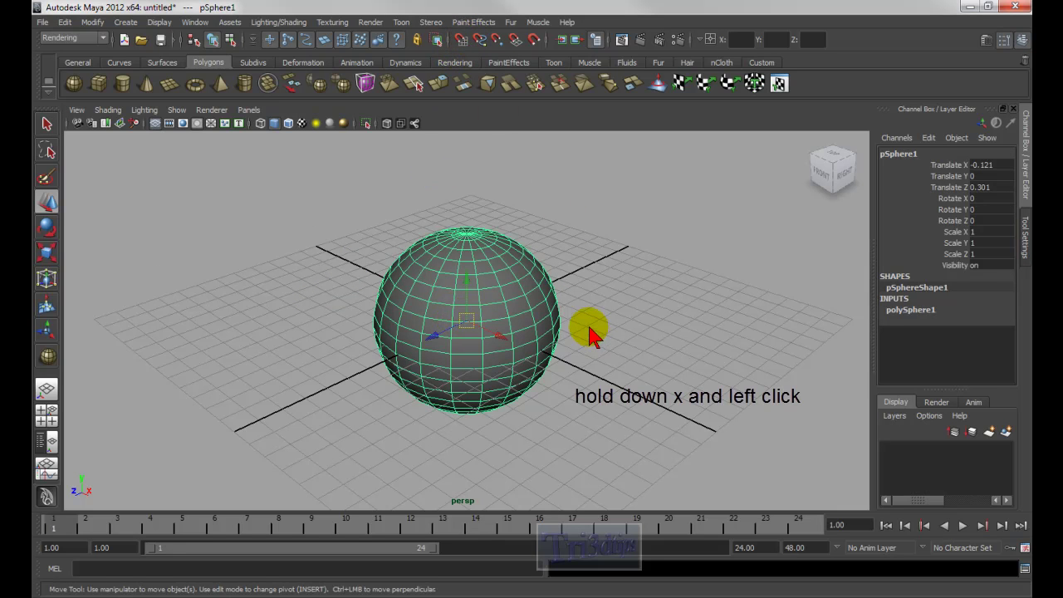
key(x)
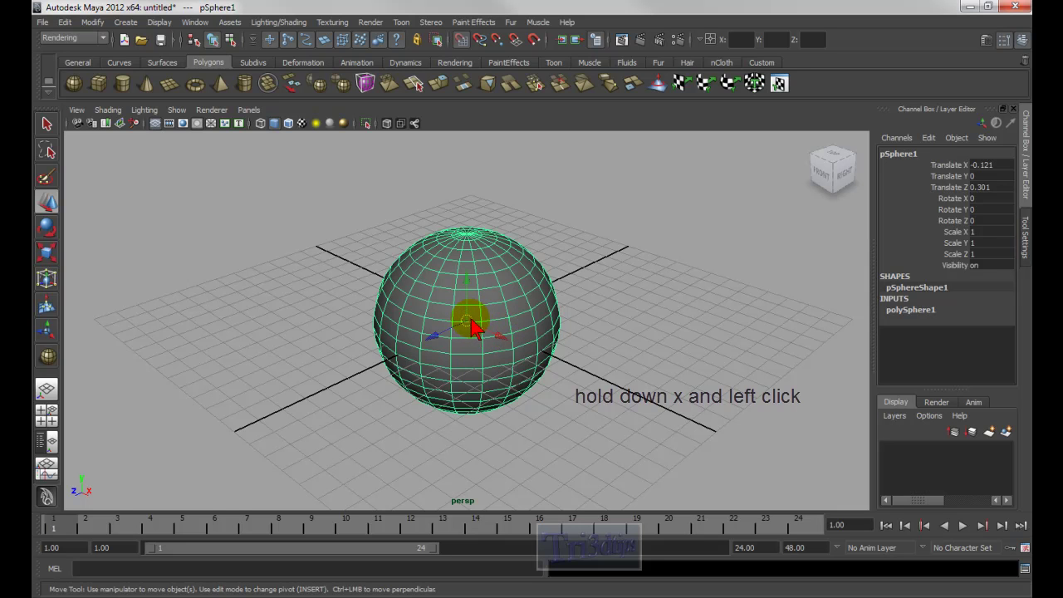
drag(470, 328, 625, 369)
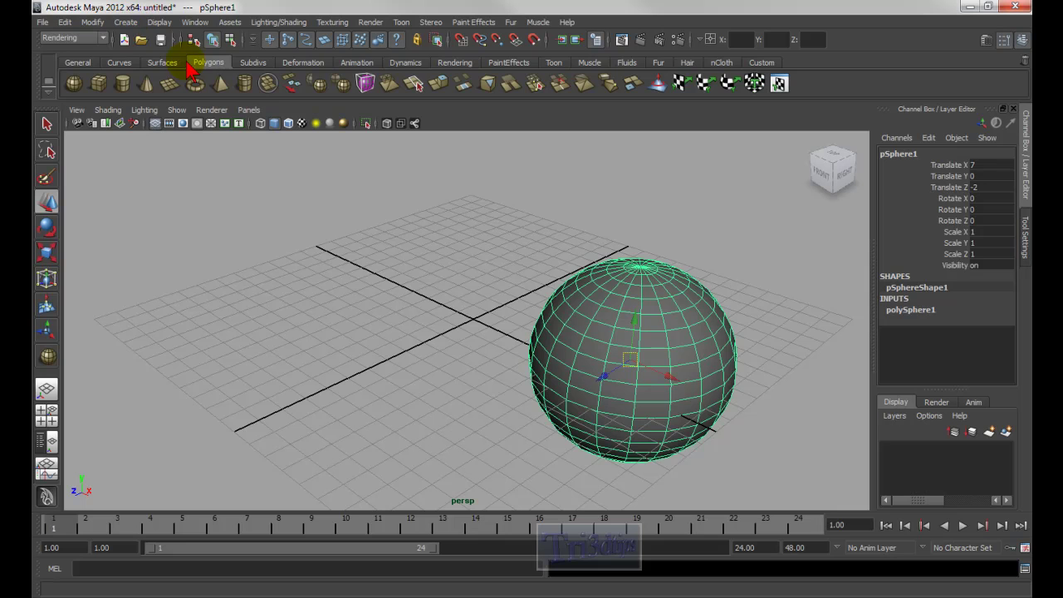
Step: Draw a winding S-shaped curve on the grid beside the sphere with the EP Curve Tool and finish it
click(127, 23)
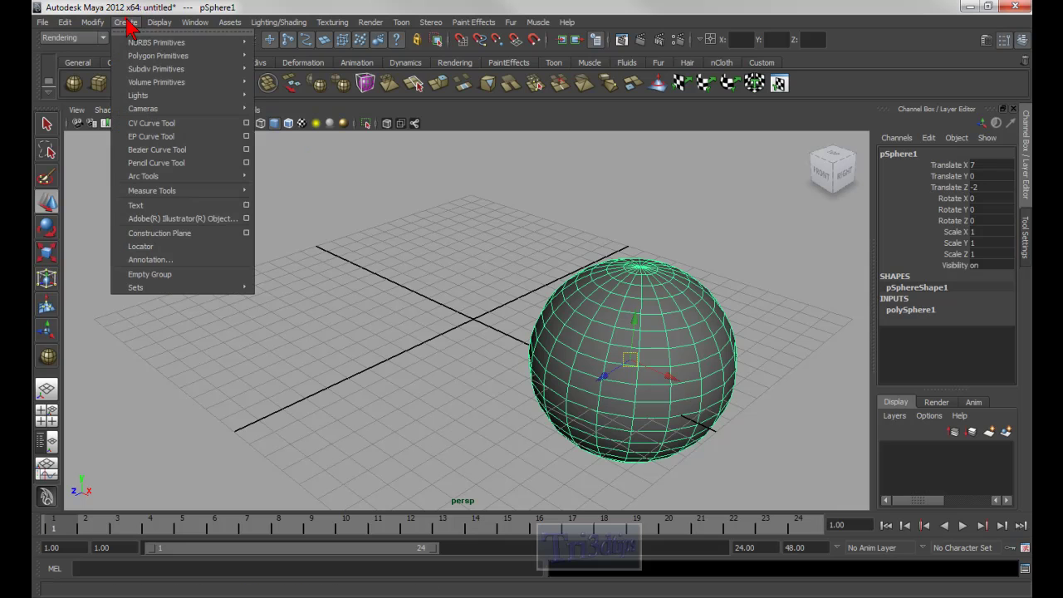
click(166, 143)
click(241, 374)
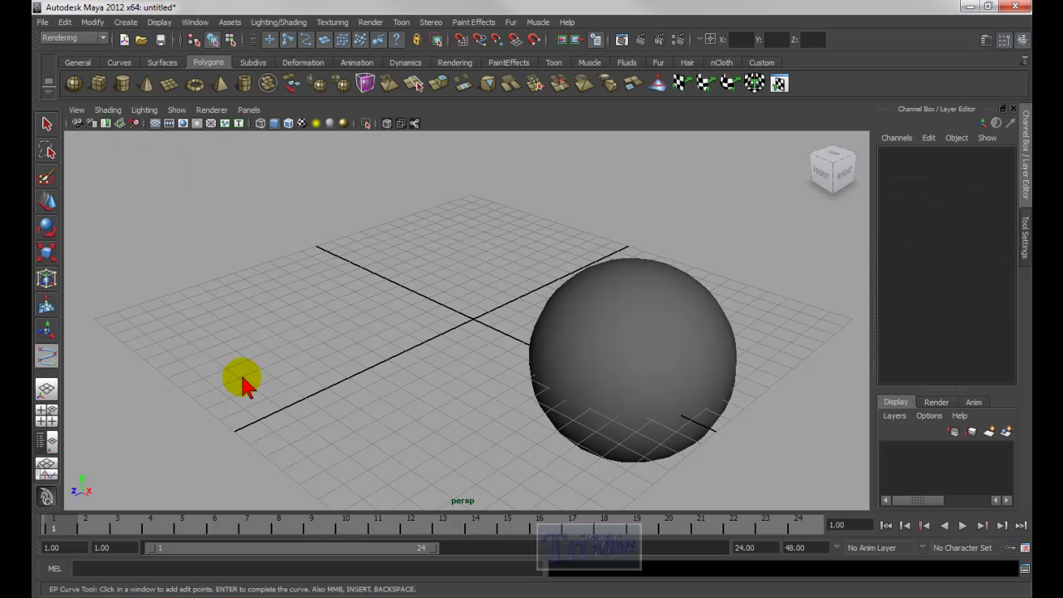
click(301, 350)
click(349, 437)
click(364, 466)
click(421, 455)
click(538, 476)
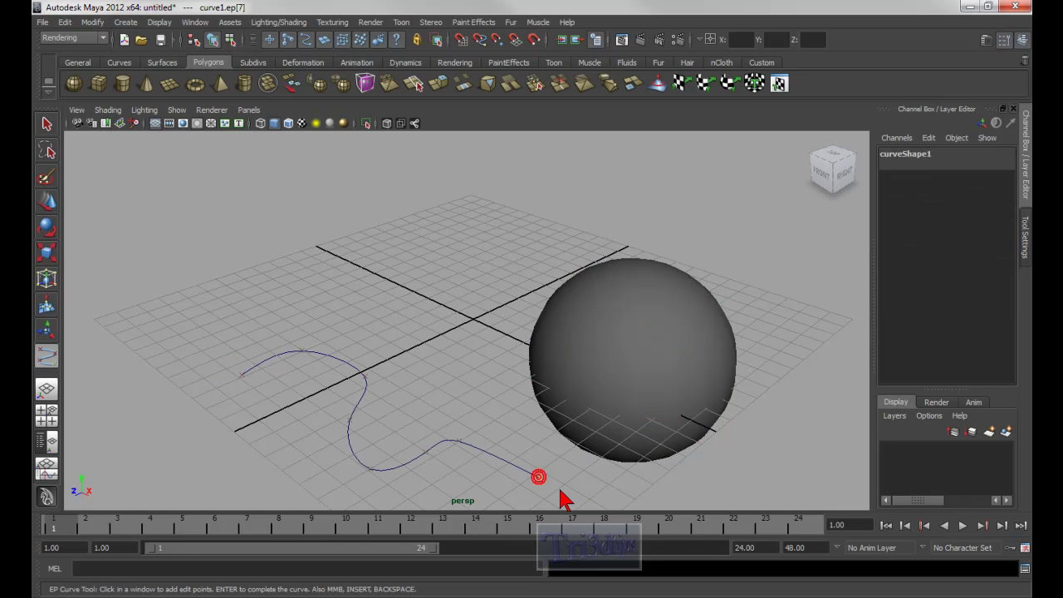
key(w)
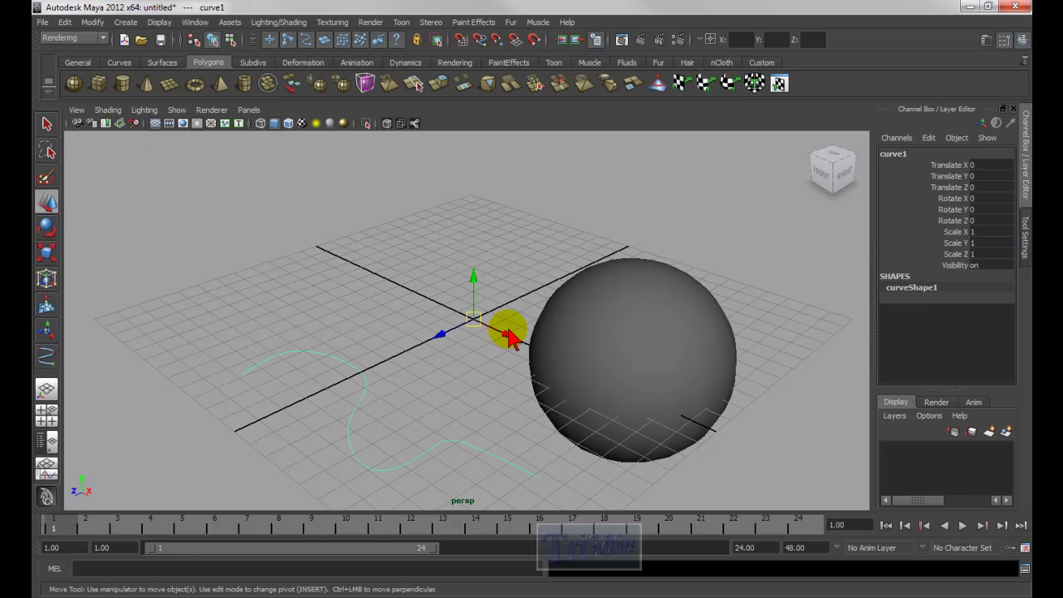
Step: Move the sphere onto the curve in wireframe display and slide it along with curve snapping to about X 0.825, Z 6.716
click(594, 318)
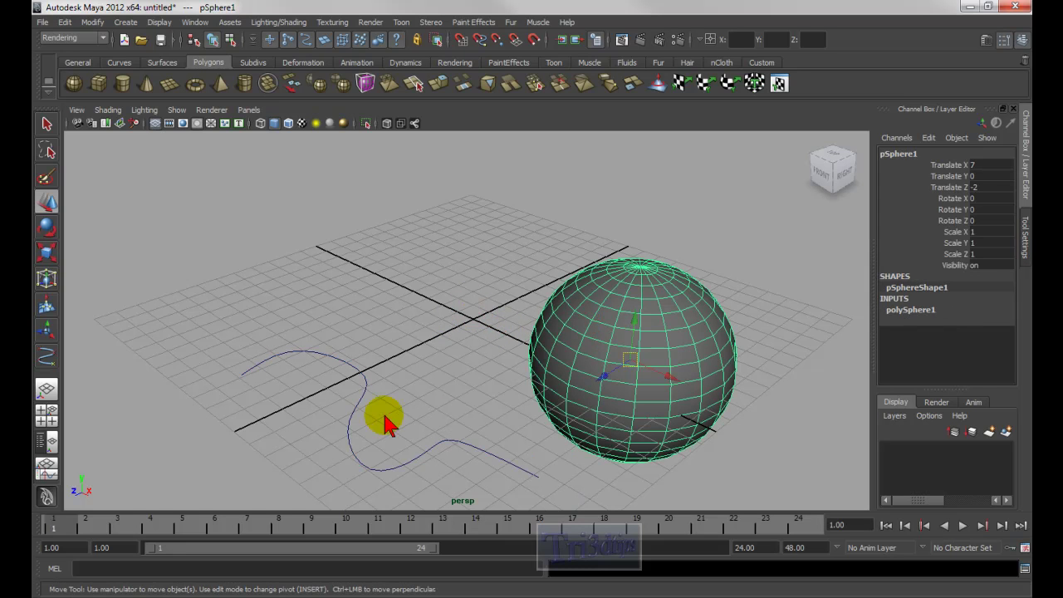
drag(631, 363, 349, 430)
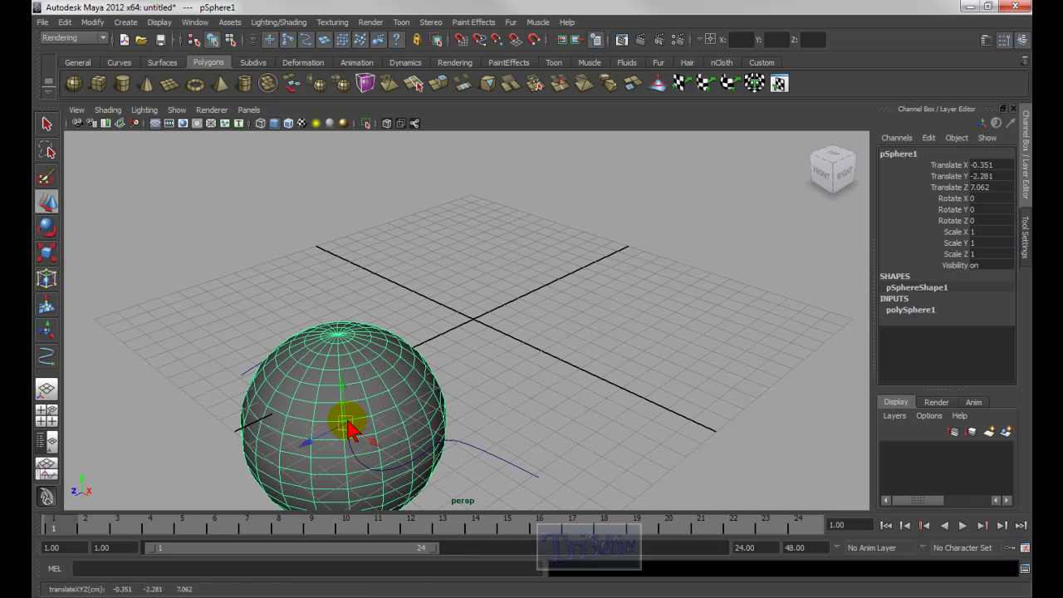
key(4)
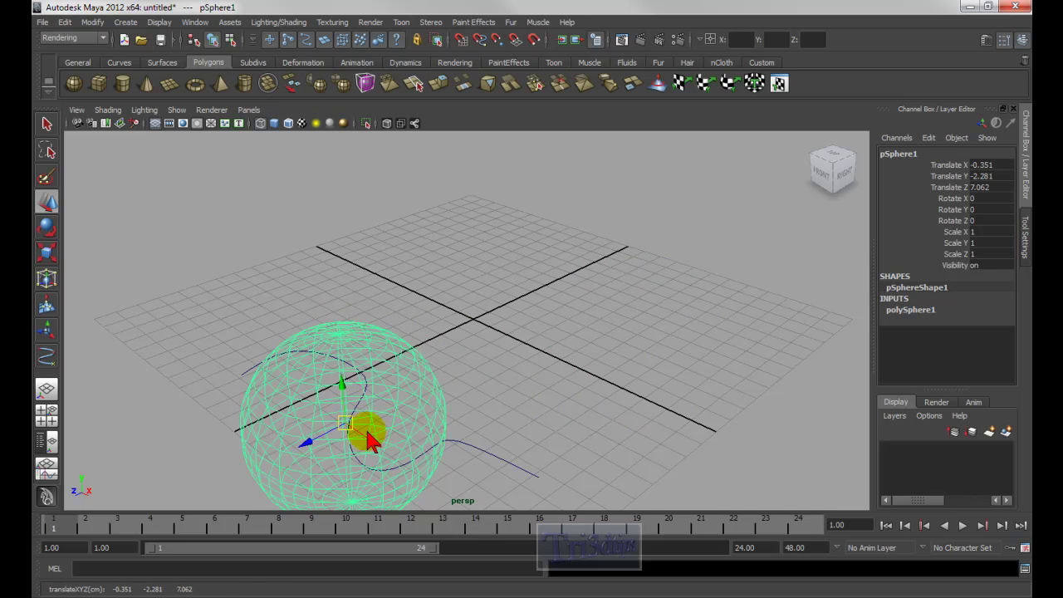
drag(349, 426, 352, 420)
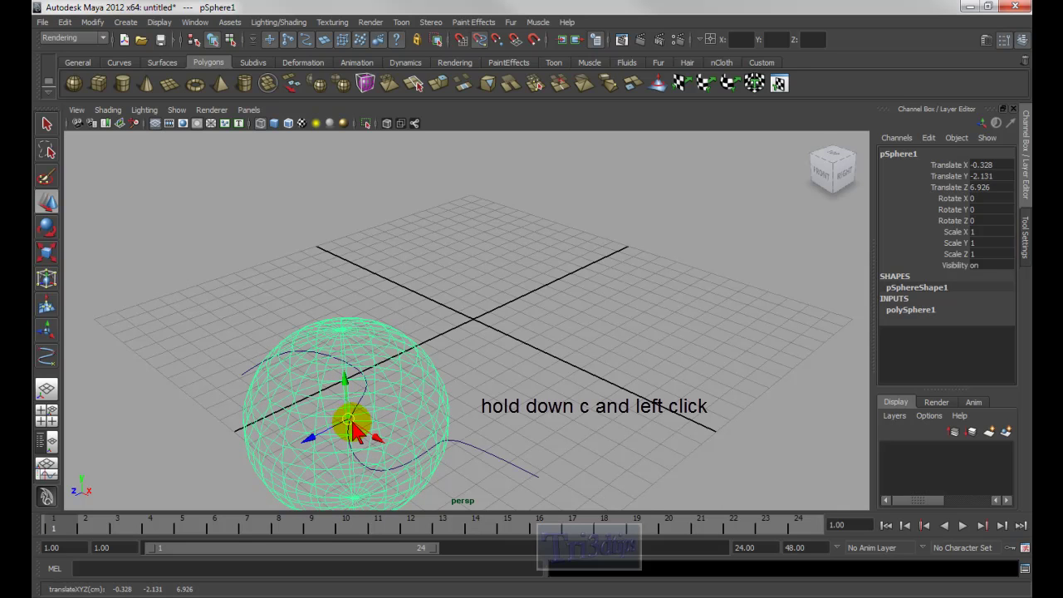
drag(353, 424, 365, 388)
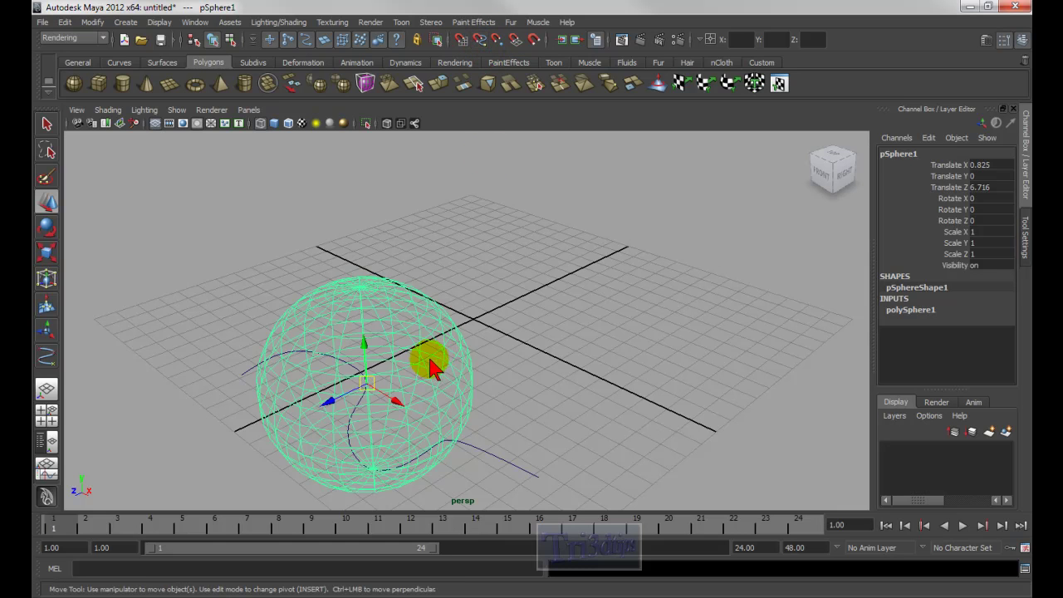
Step: Move the sphere off the curve along Z to about -0.758, and show the curve's control vertices before reselecting the curve as an object
drag(331, 401, 490, 336)
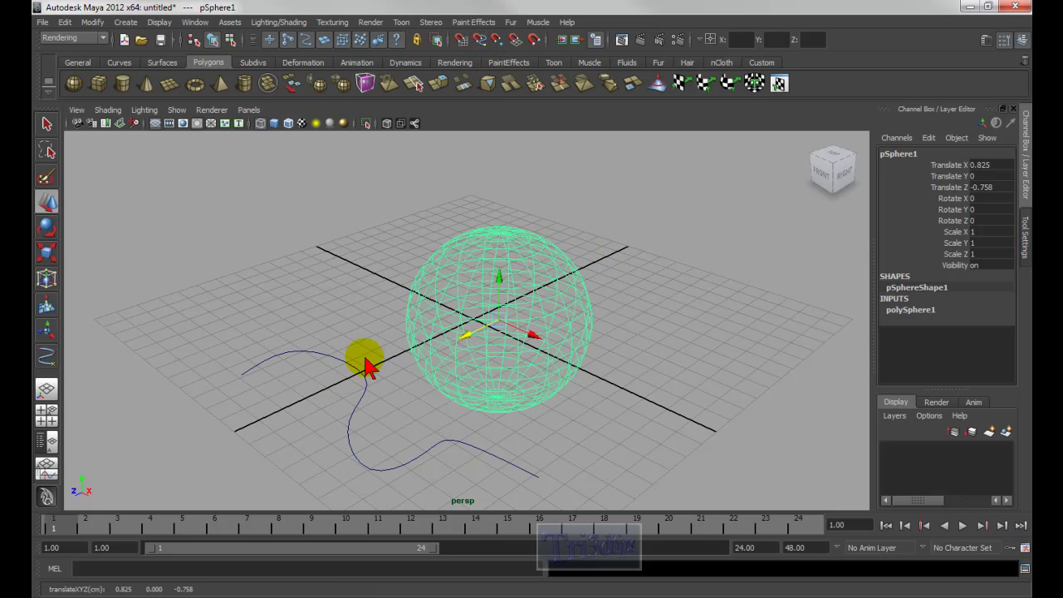
click(341, 346)
right_drag(330, 359, 279, 360)
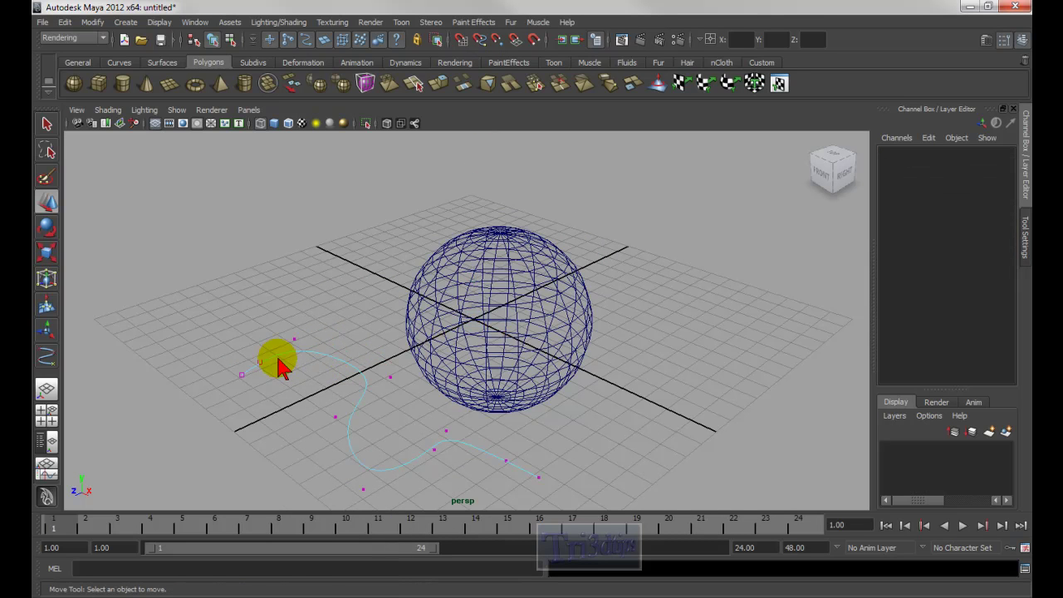
click(509, 280)
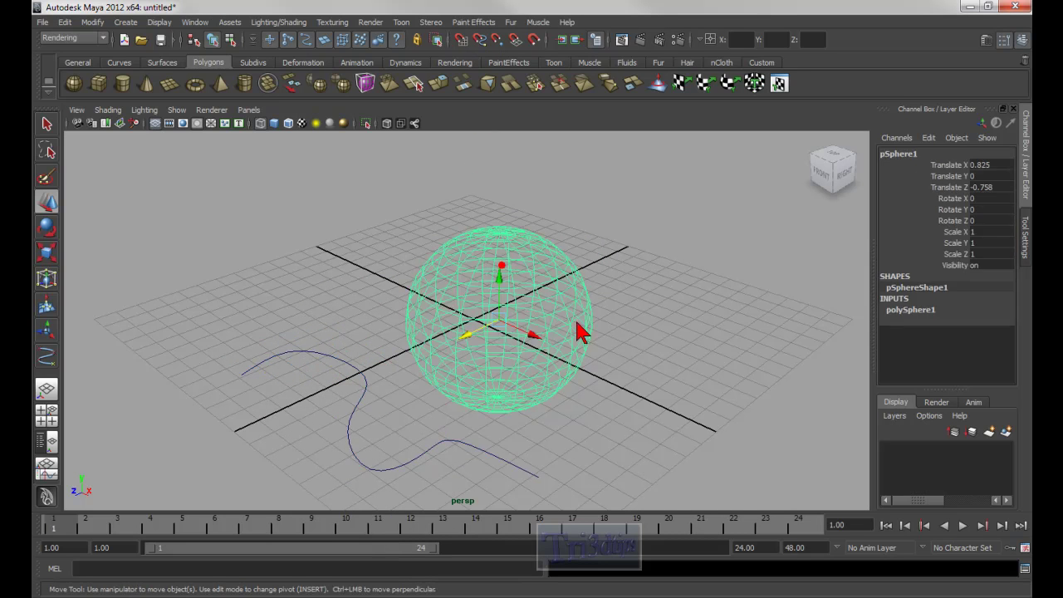
click(321, 382)
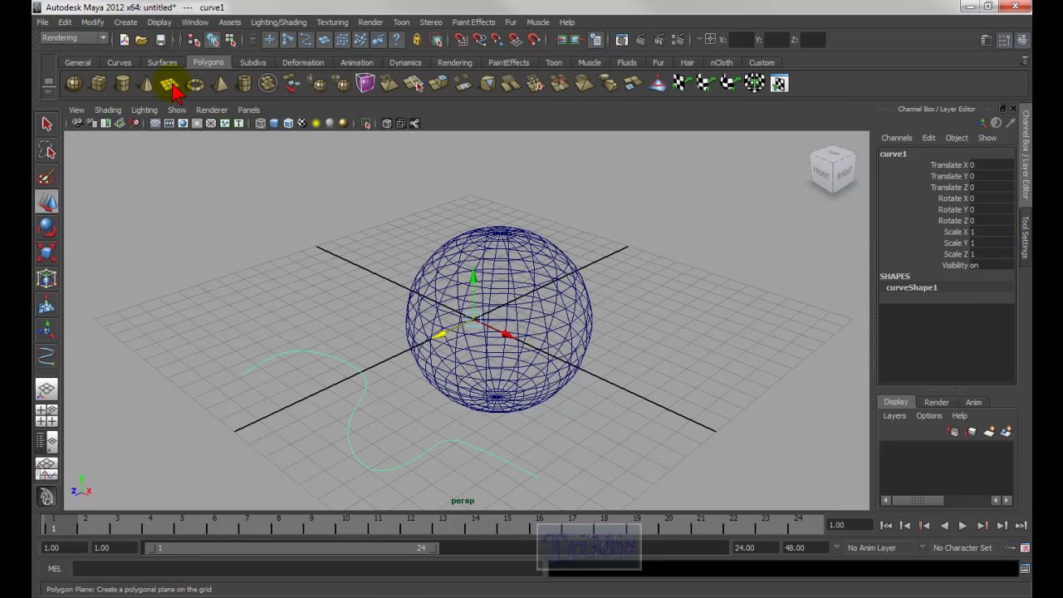
Step: Create an upright polygon cylinder on the grid behind the curve and switch the view to shaded display
click(122, 84)
drag(273, 308, 316, 230)
key(5)
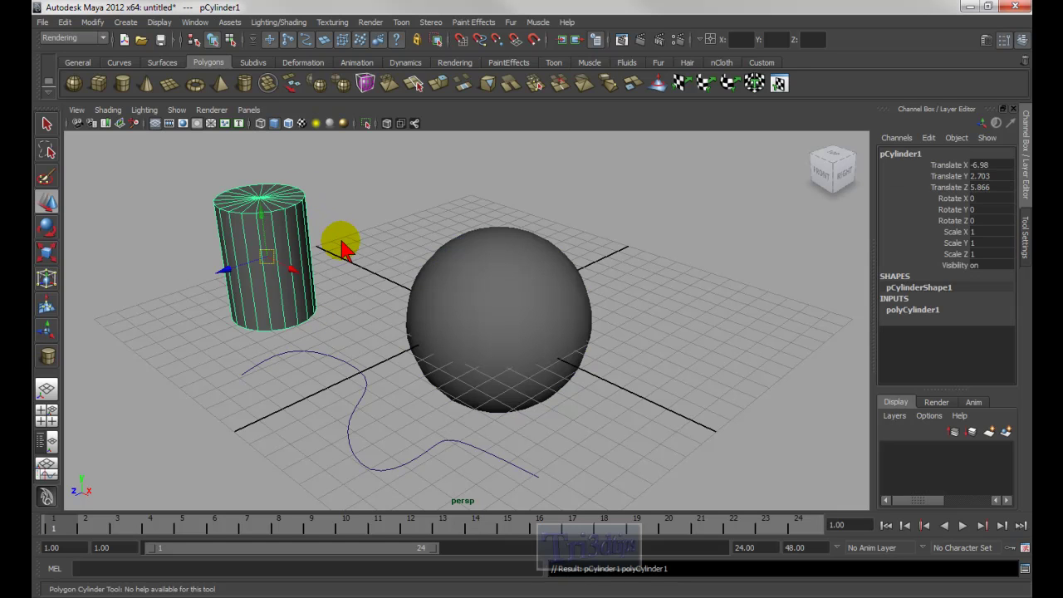
Step: Snap the sphere to the vertices of the cylinder's top rim in wireframe display, ending at about X -8.511, Y 5.406, Z 4.753
click(504, 282)
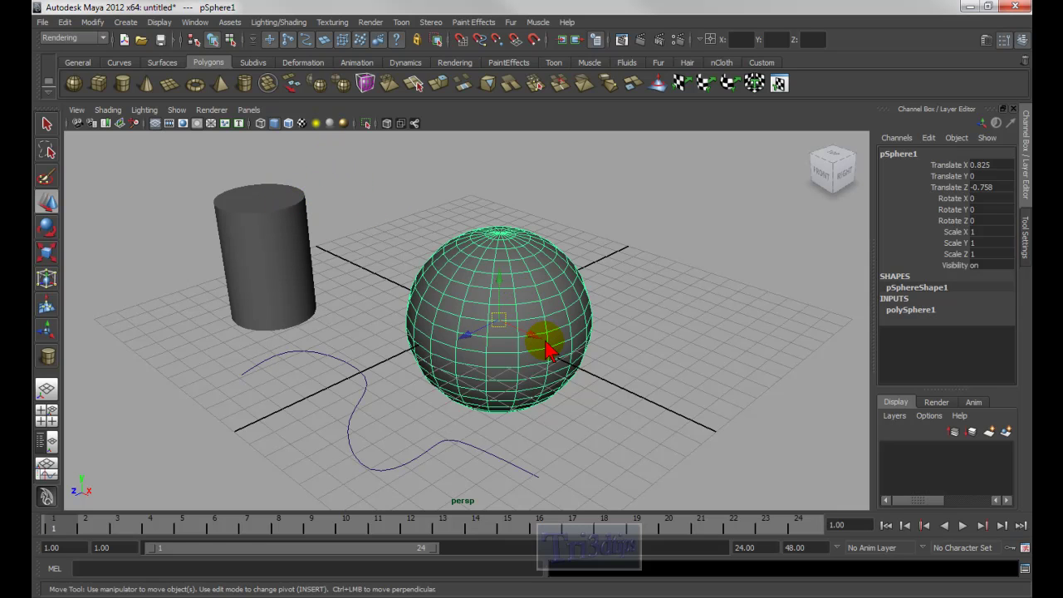
key(v)
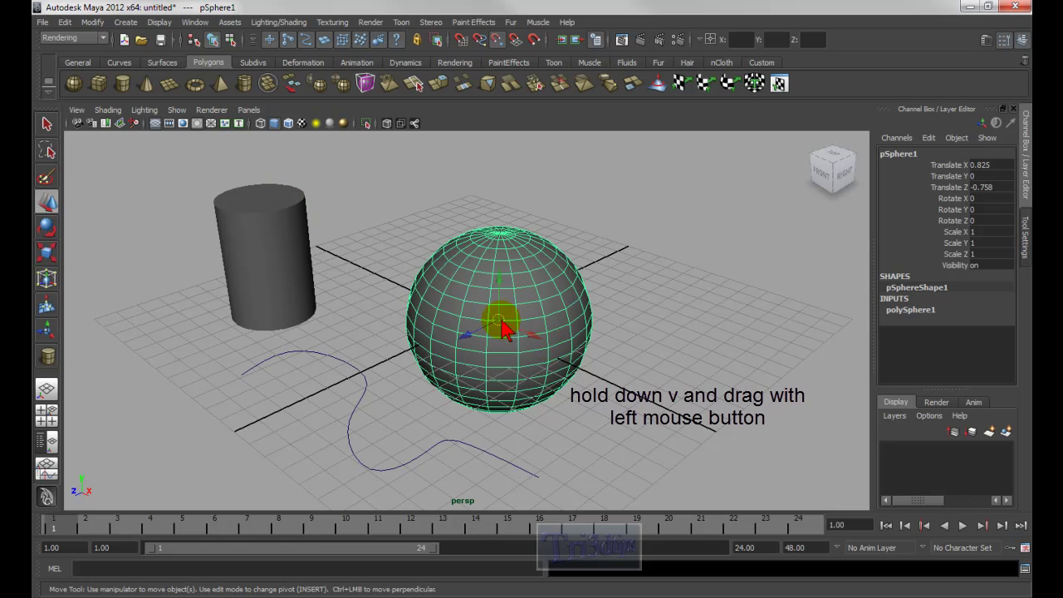
drag(501, 326, 280, 214)
key(4)
alt+middle_drag(316, 233, 525, 355)
alt+right_drag(525, 355, 646, 379)
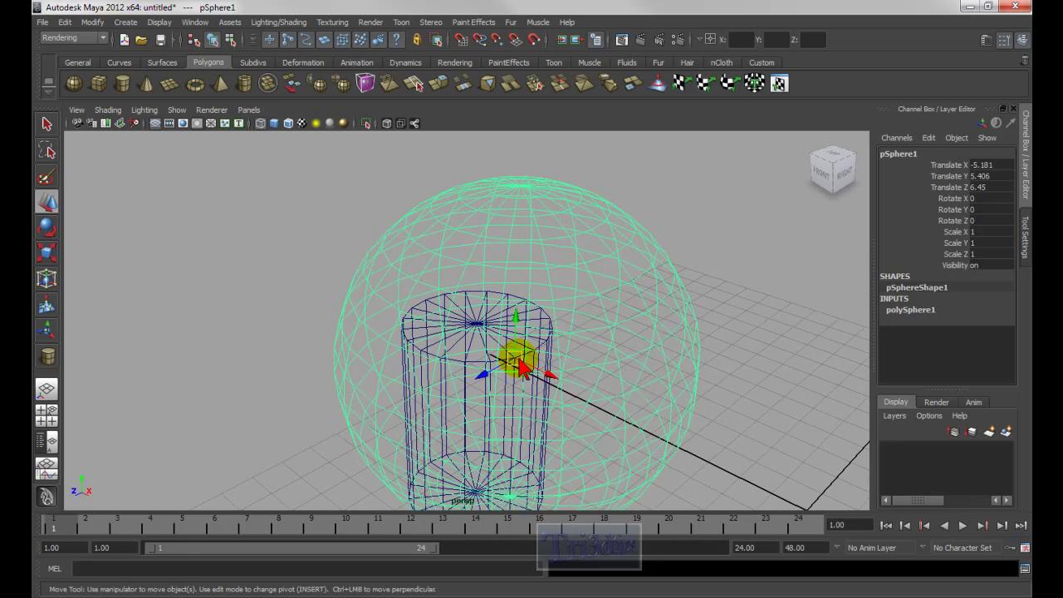
drag(527, 372, 457, 289)
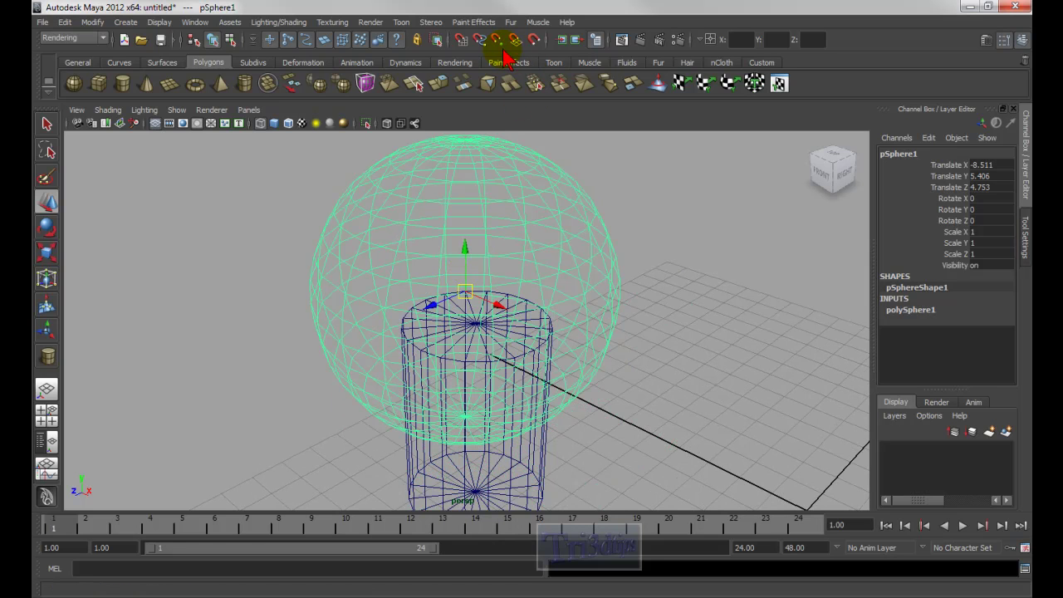
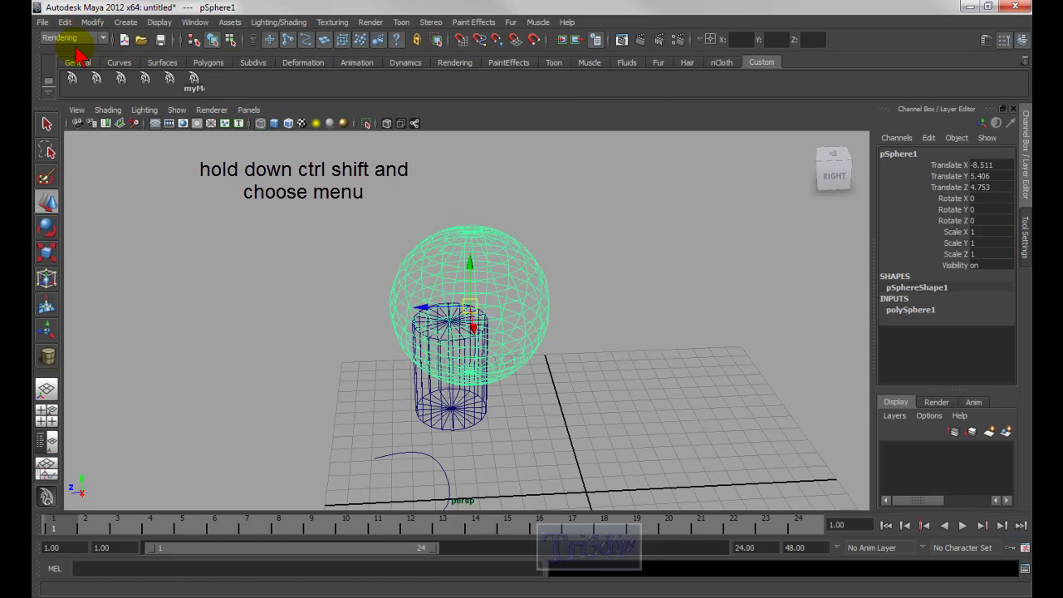
Step: Add the Delete by Type > History command to the Custom shelf
click(65, 22)
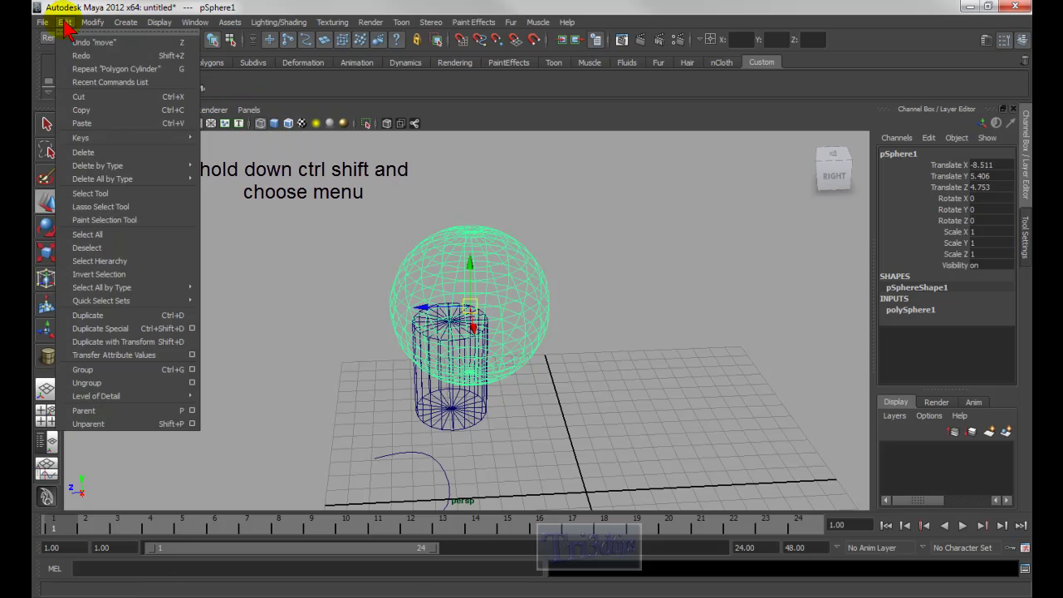
mouse_move(155, 167)
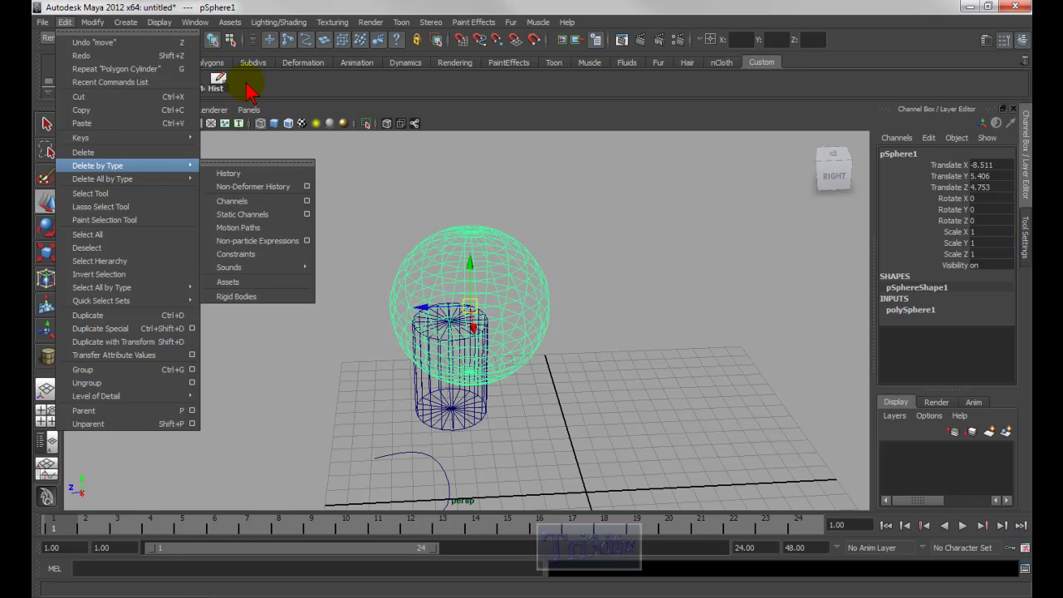
click(282, 95)
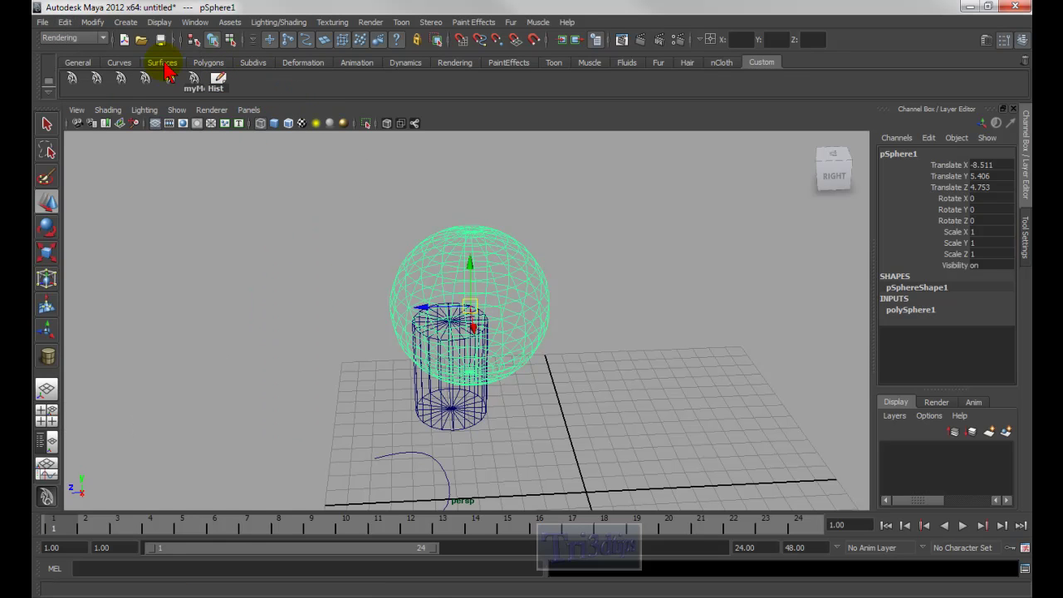
Step: Move the sphere away from the cylinder along Z to about -1.305
alt+drag(526, 296, 624, 340)
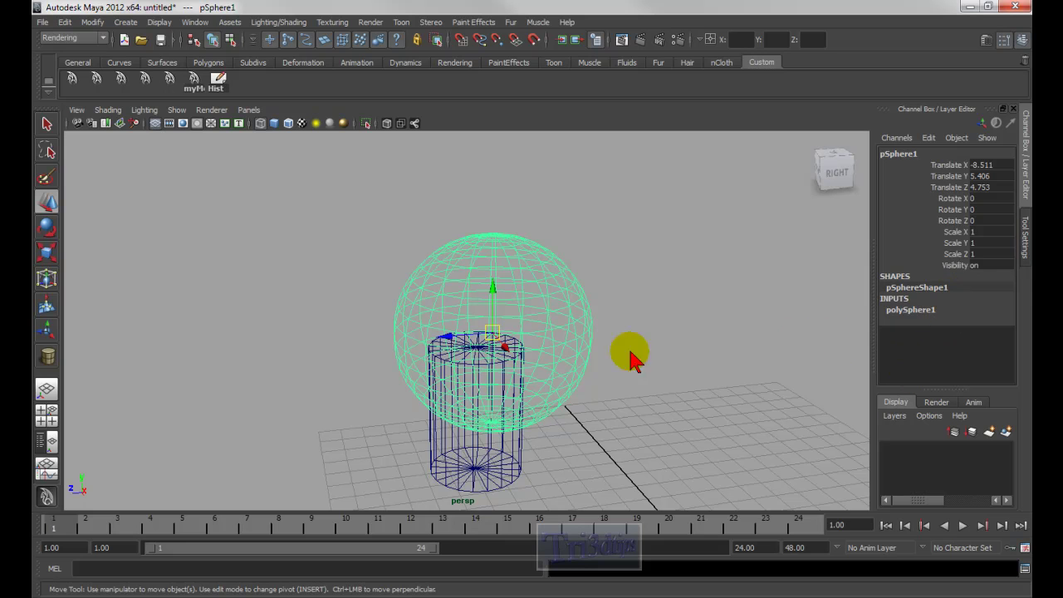
alt+right_drag(508, 356, 540, 361)
alt+drag(540, 362, 548, 264)
alt+middle_drag(653, 304, 607, 351)
alt+drag(636, 374, 540, 357)
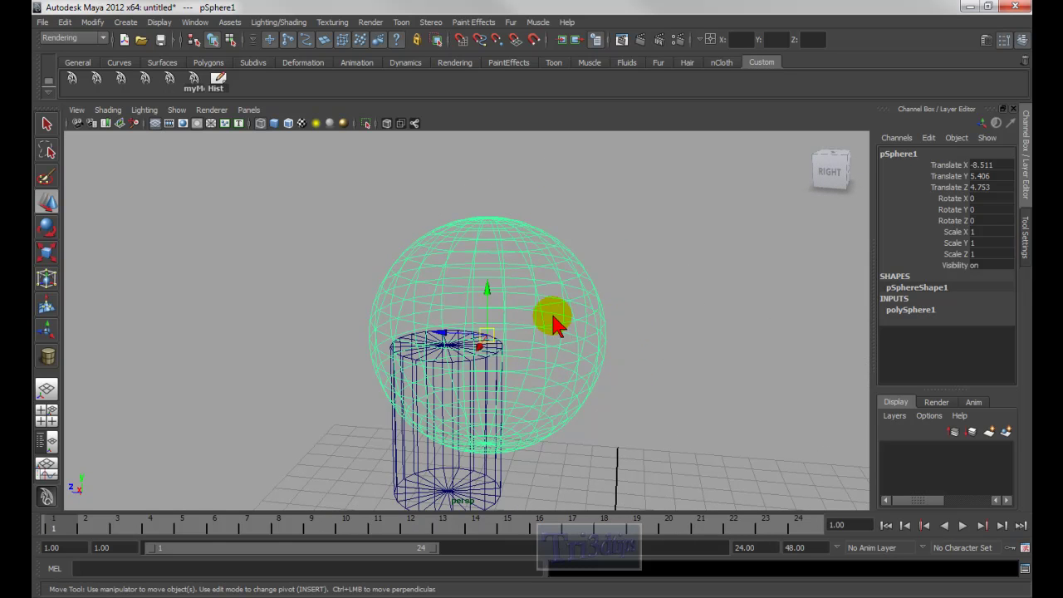
drag(441, 340, 585, 363)
alt+middle_drag(586, 362, 515, 311)
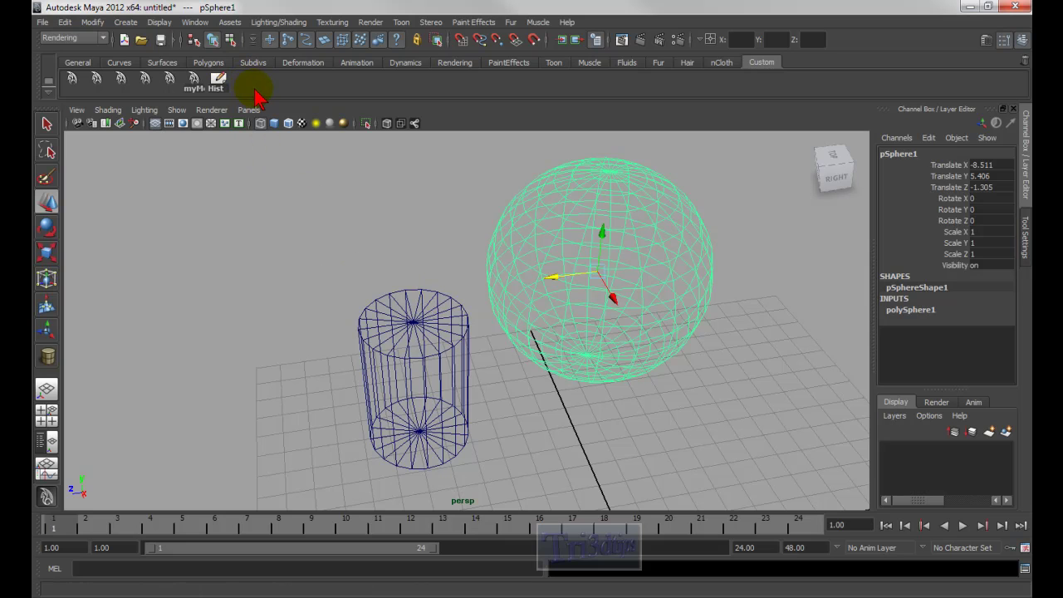
Step: Switch to the Polygons menu set and add an Edit Mesh command to the Custom shelf
click(66, 38)
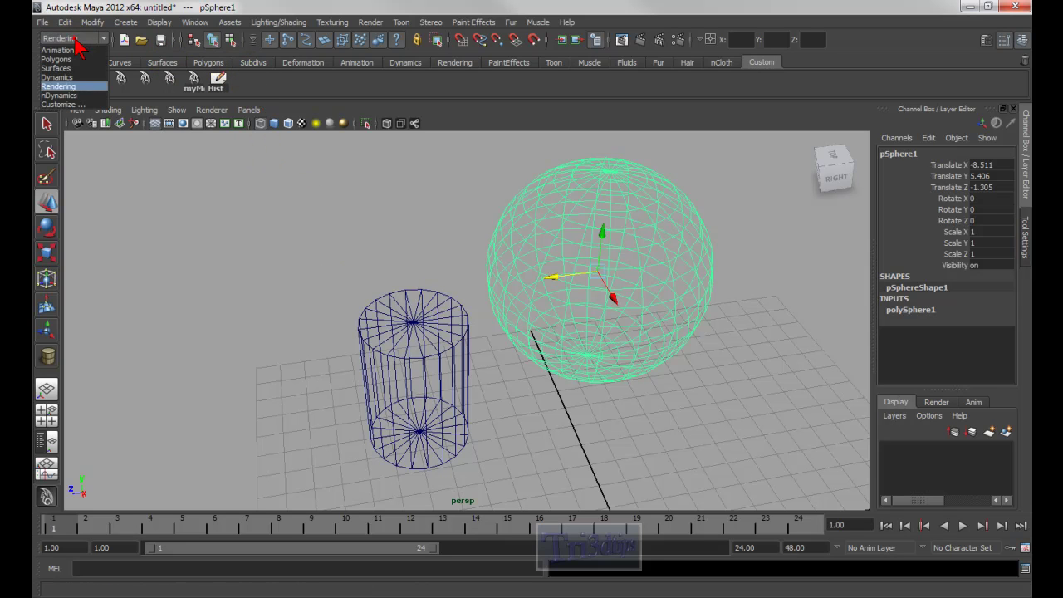
click(66, 60)
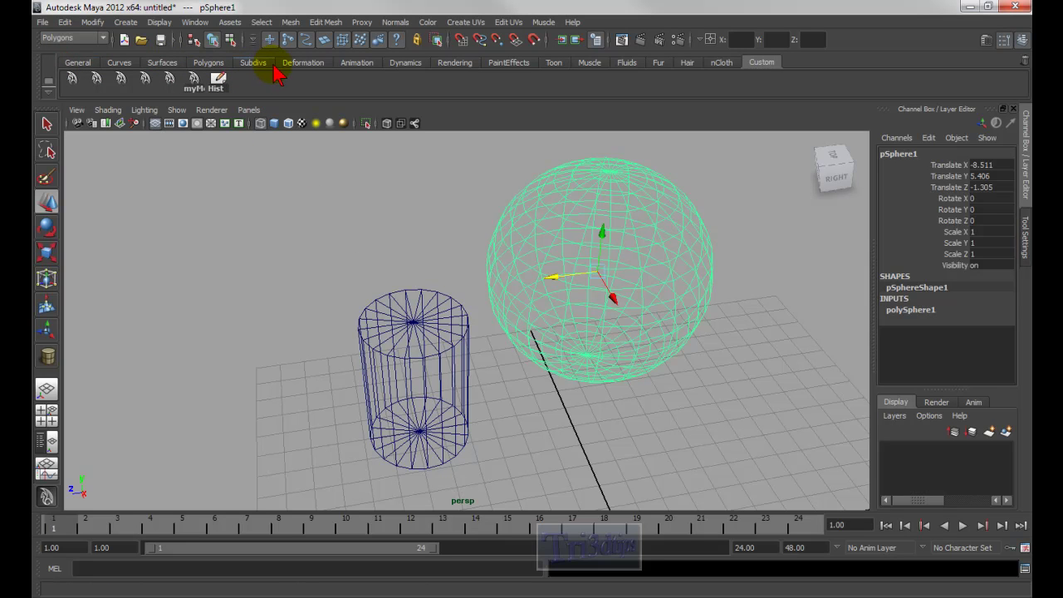
click(328, 22)
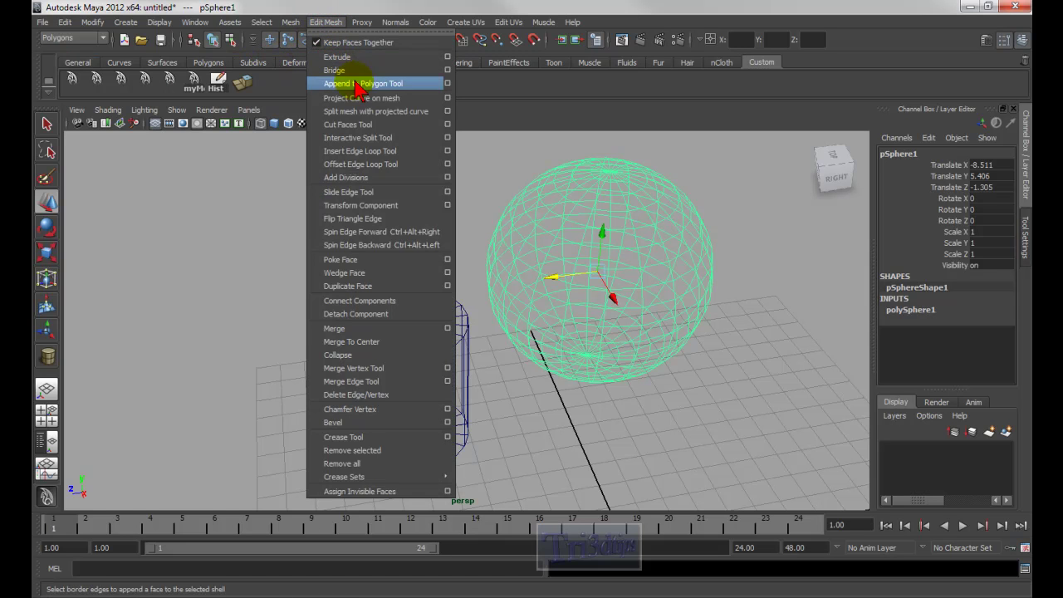
click(499, 93)
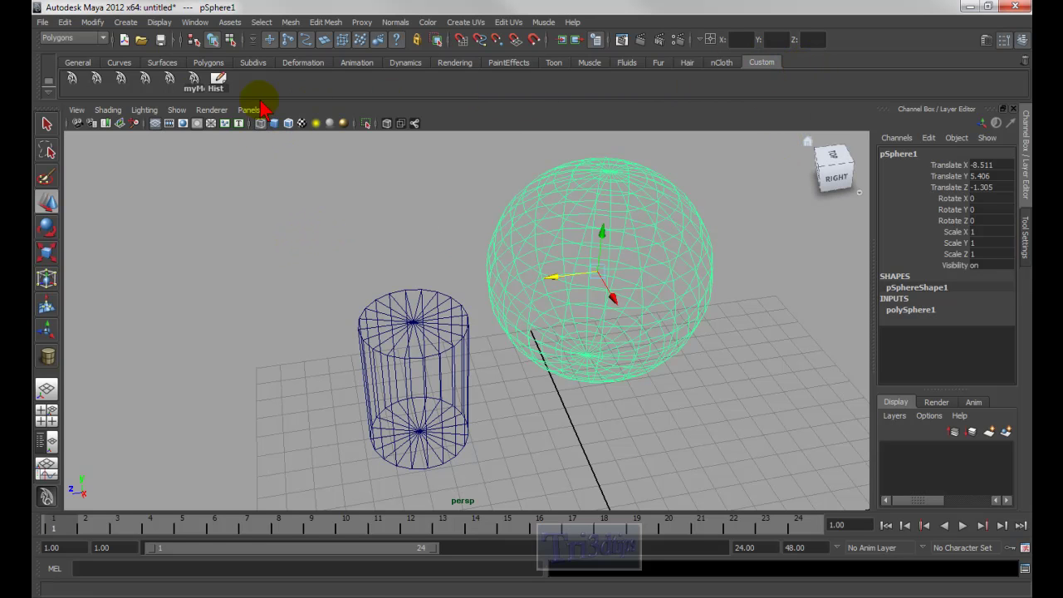
Step: Create a new shelf named my_Shelf
click(50, 95)
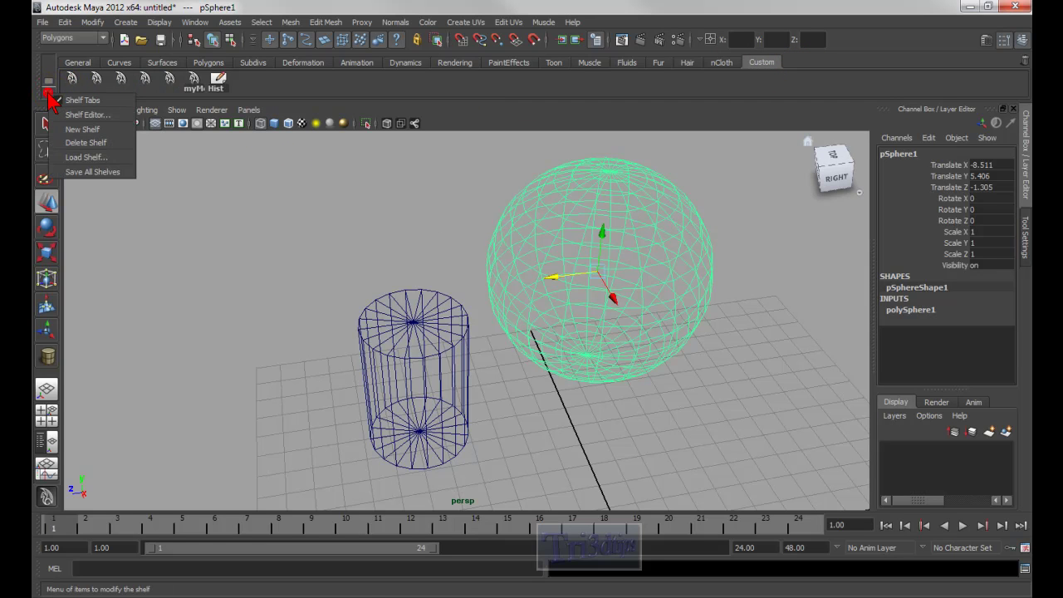
click(82, 131)
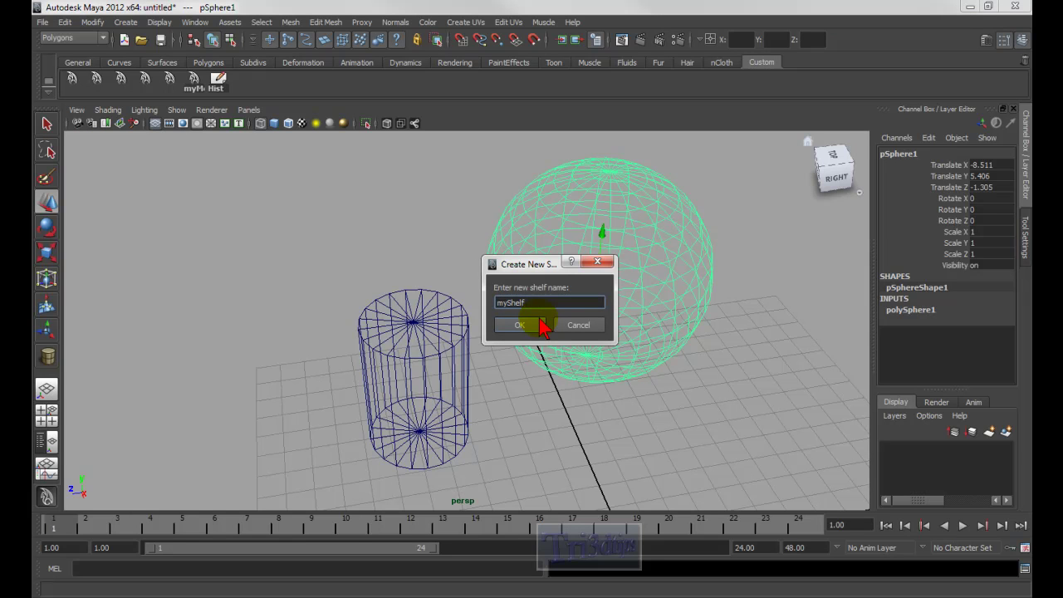
click(533, 342)
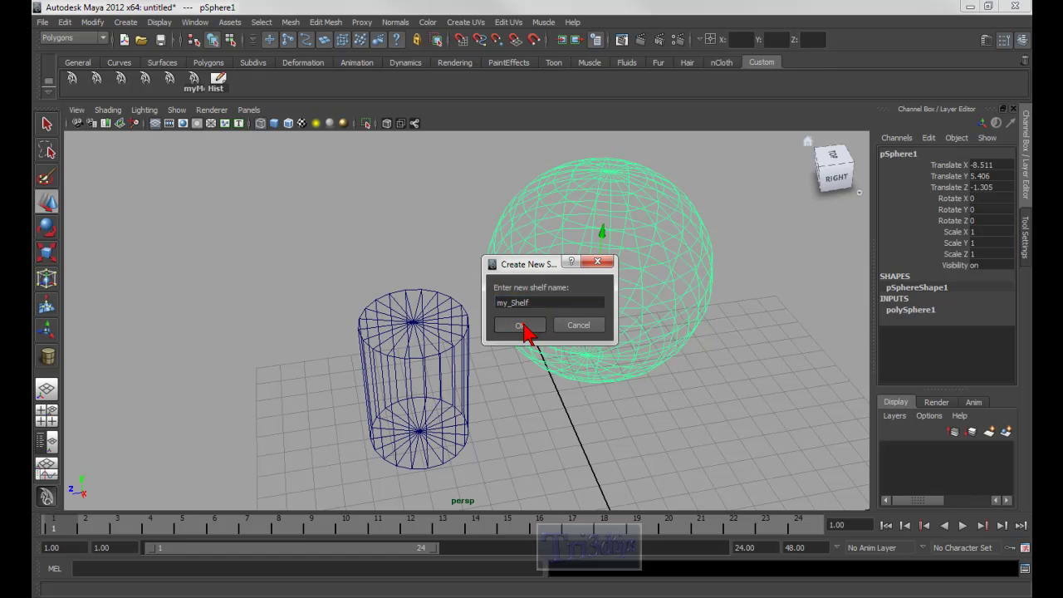
Step: Finish creating the my_Shelf shelf, and delete that shelf
click(521, 326)
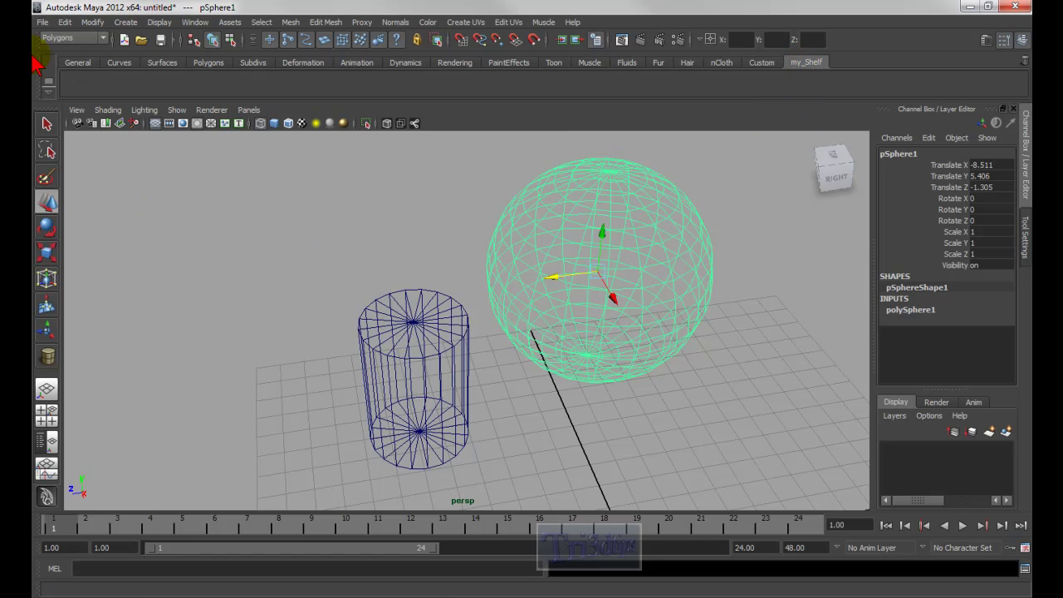
click(49, 96)
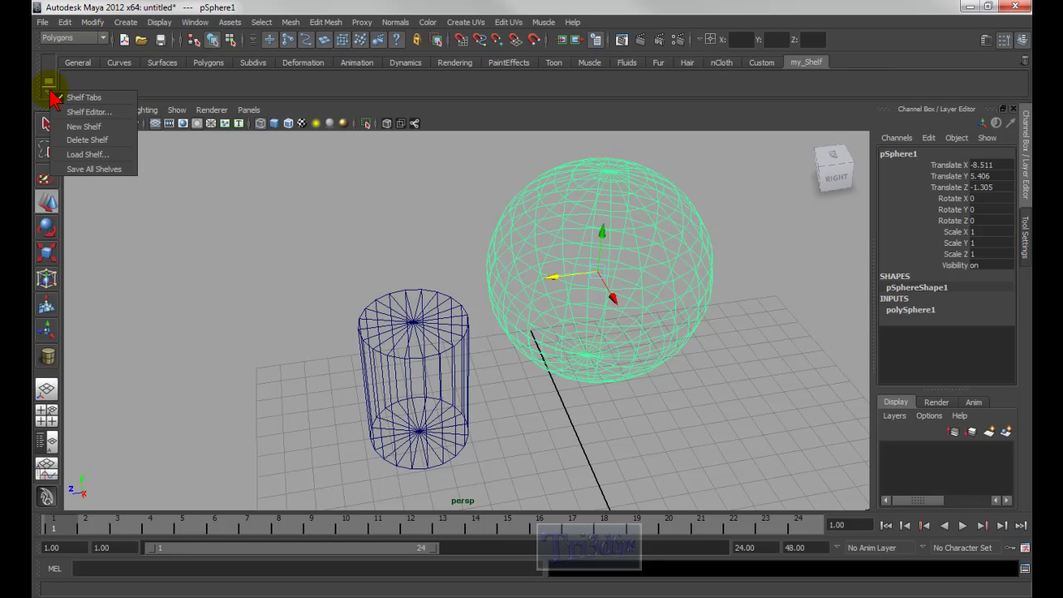
click(763, 64)
click(803, 66)
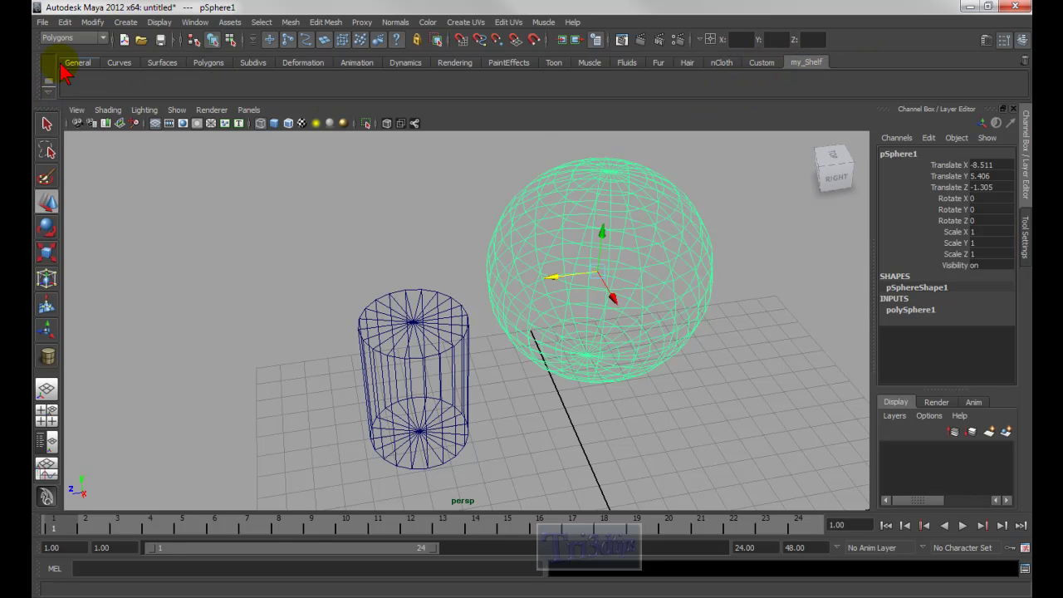
click(48, 95)
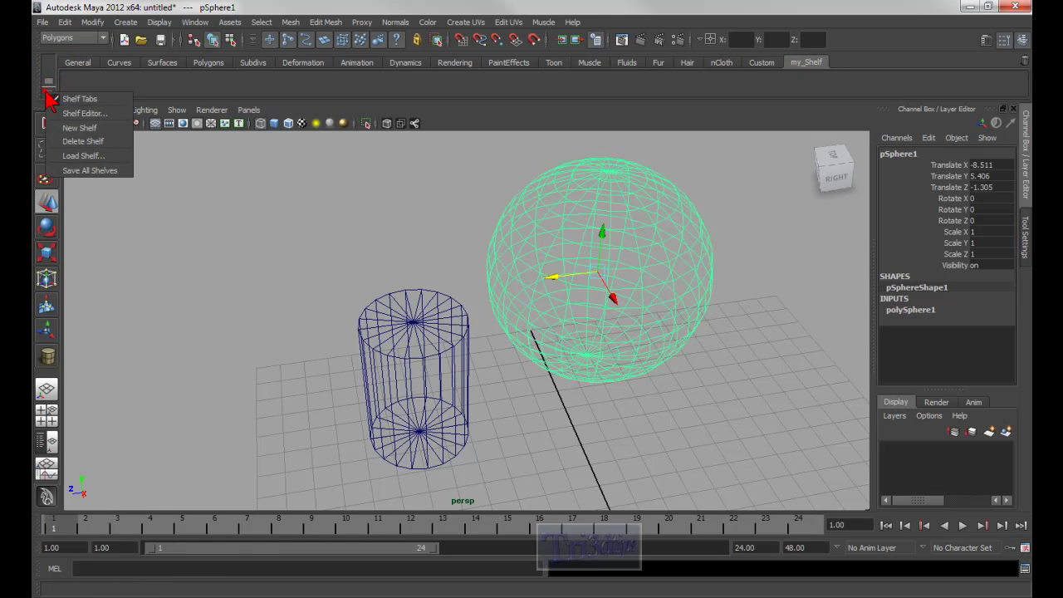
click(87, 143)
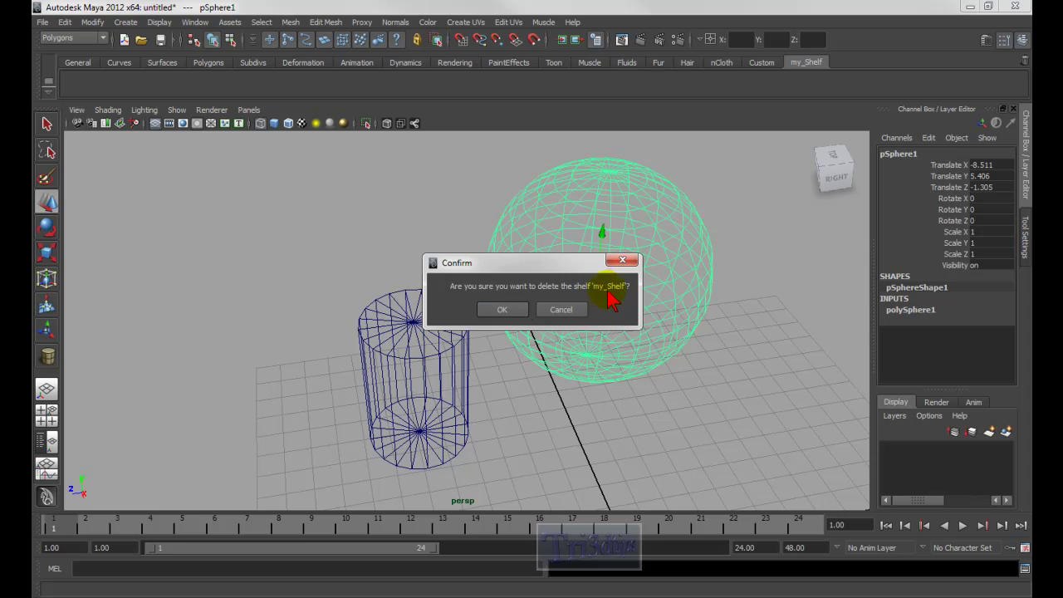
click(502, 309)
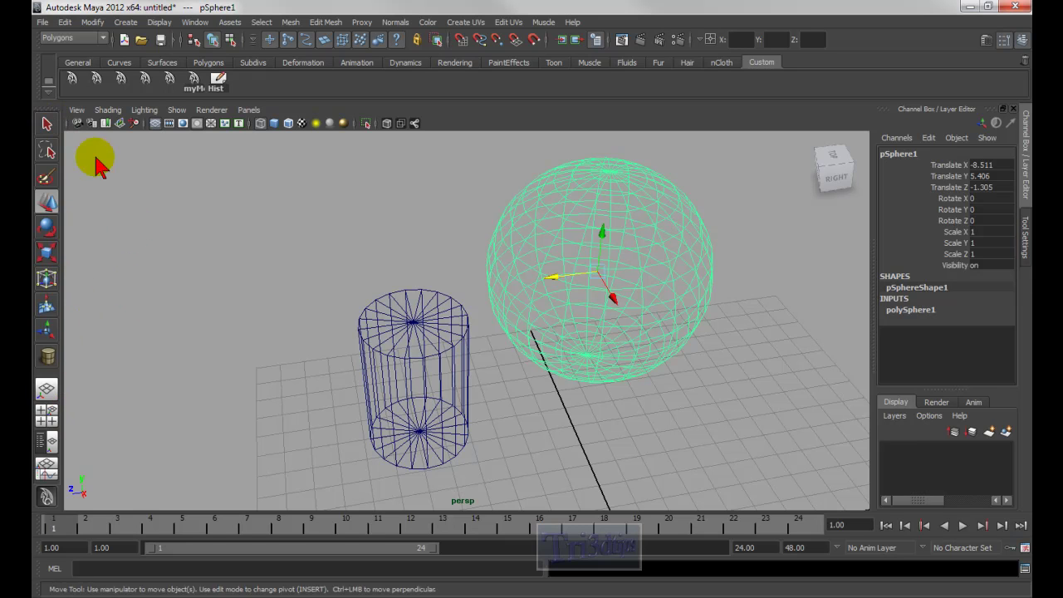
Step: Activate the Select Tool with its tool settings open, and show the selection tool choices in the viewport
click(46, 125)
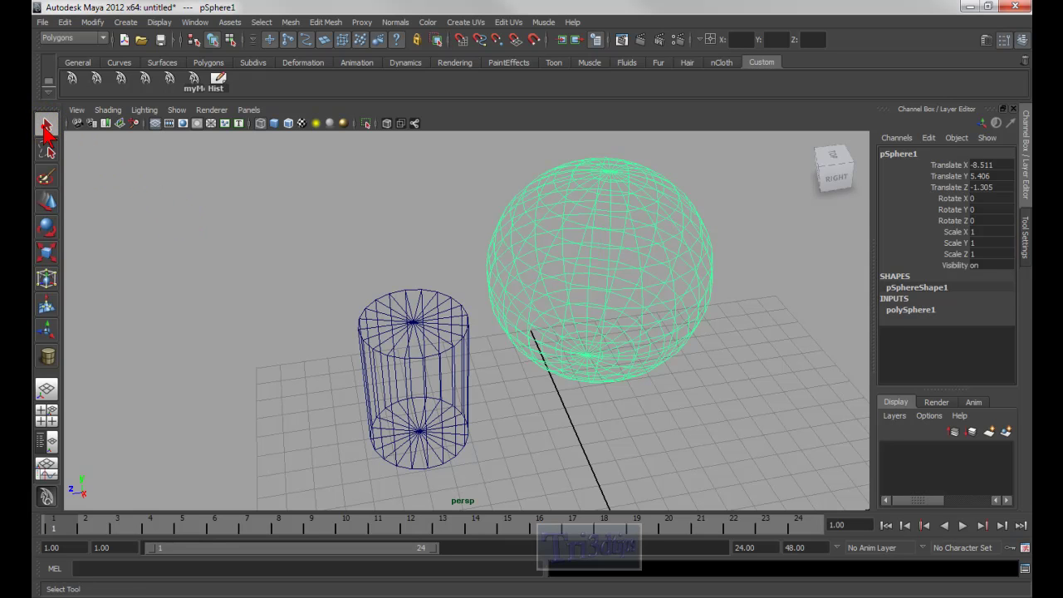
double_click(47, 126)
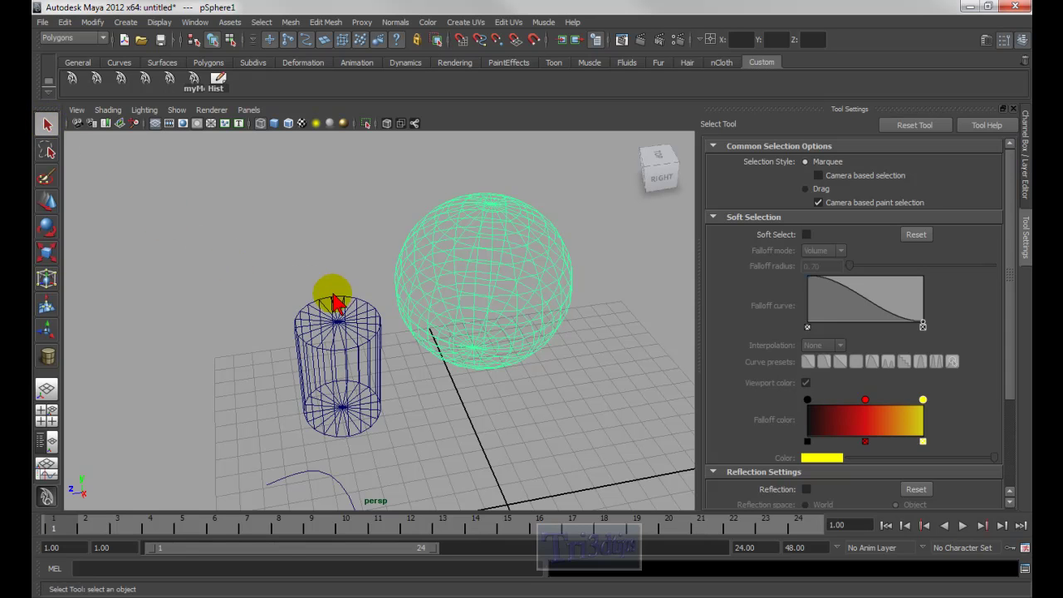
key(q)
mouse_move(371, 241)
mouse_down()
mouse_move(342, 208)
mouse_move(371, 243)
mouse_move(379, 209)
mouse_move(375, 249)
mouse_move(381, 217)
mouse_move(349, 214)
mouse_move(372, 257)
mouse_up()
mouse_move(363, 216)
mouse_down()
mouse_move(368, 228)
mouse_move(410, 220)
mouse_move(361, 235)
mouse_move(361, 221)
mouse_up()
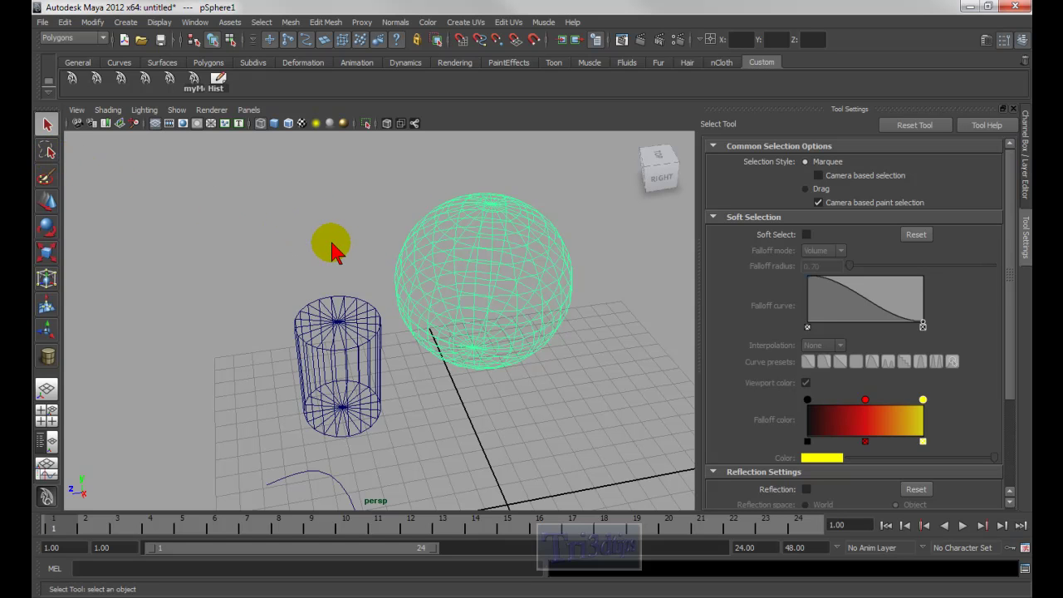
mouse_move(330, 244)
mouse_down()
mouse_move(333, 215)
mouse_move(333, 261)
mouse_move(356, 254)
mouse_move(307, 257)
mouse_move(349, 256)
mouse_up()
key(q)
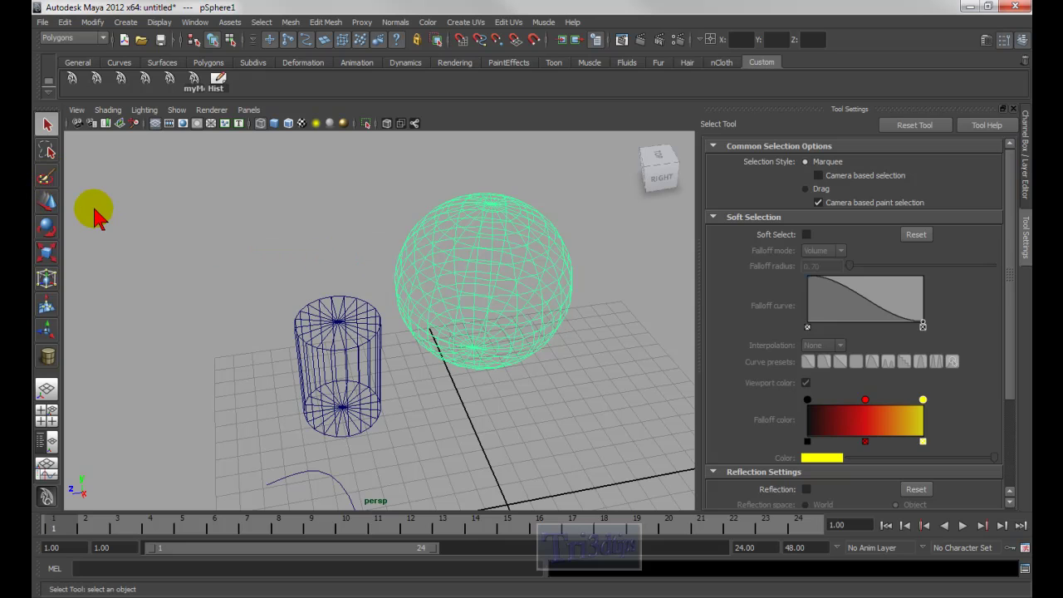
drag(214, 230, 218, 235)
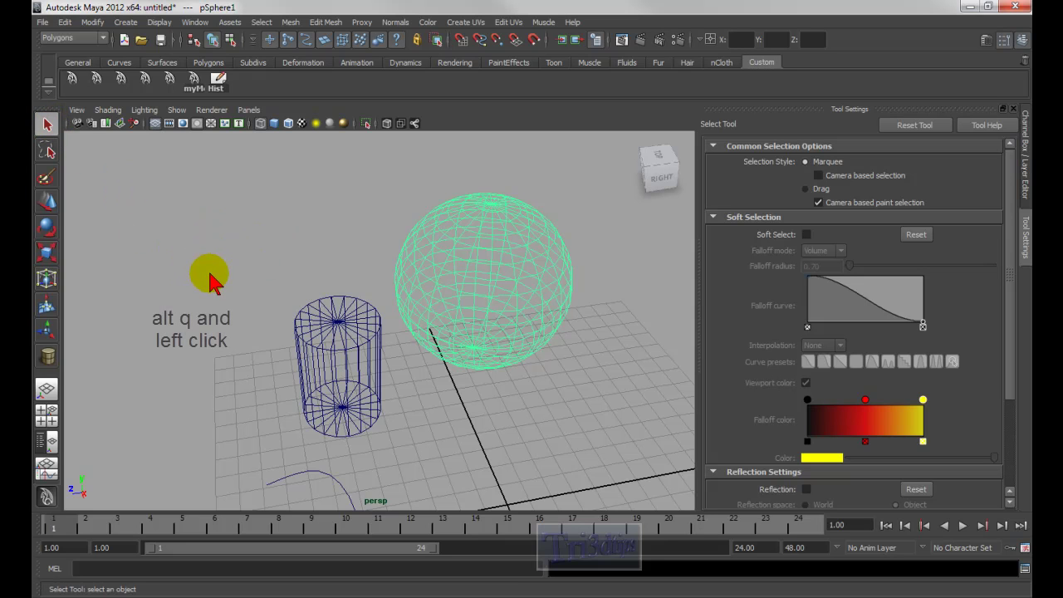
Step: Show the object selection options in the viewport, and switch the sphere to component selection mode
key(alt+q)
mouse_move(293, 228)
mouse_down()
mouse_move(305, 198)
mouse_move(238, 230)
mouse_move(349, 235)
mouse_move(292, 230)
mouse_up()
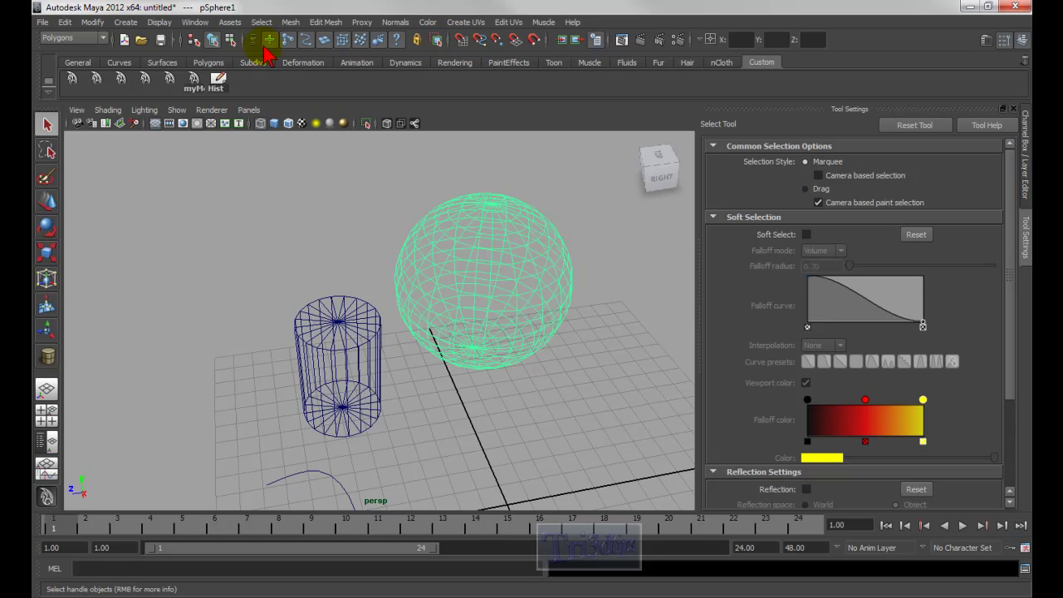
click(230, 40)
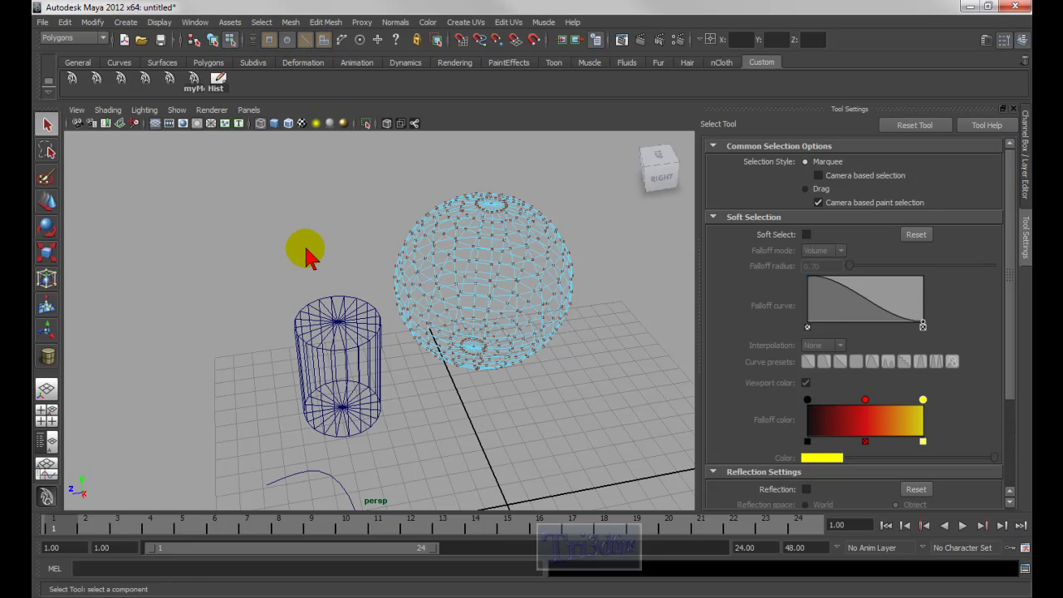
drag(304, 244, 306, 240)
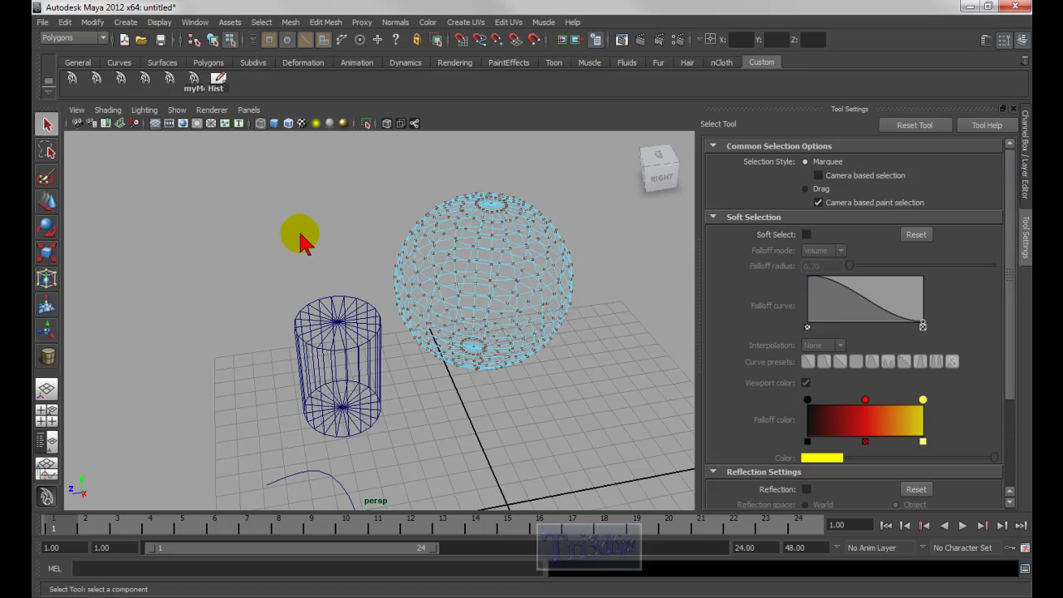
right_drag(299, 236, 299, 236)
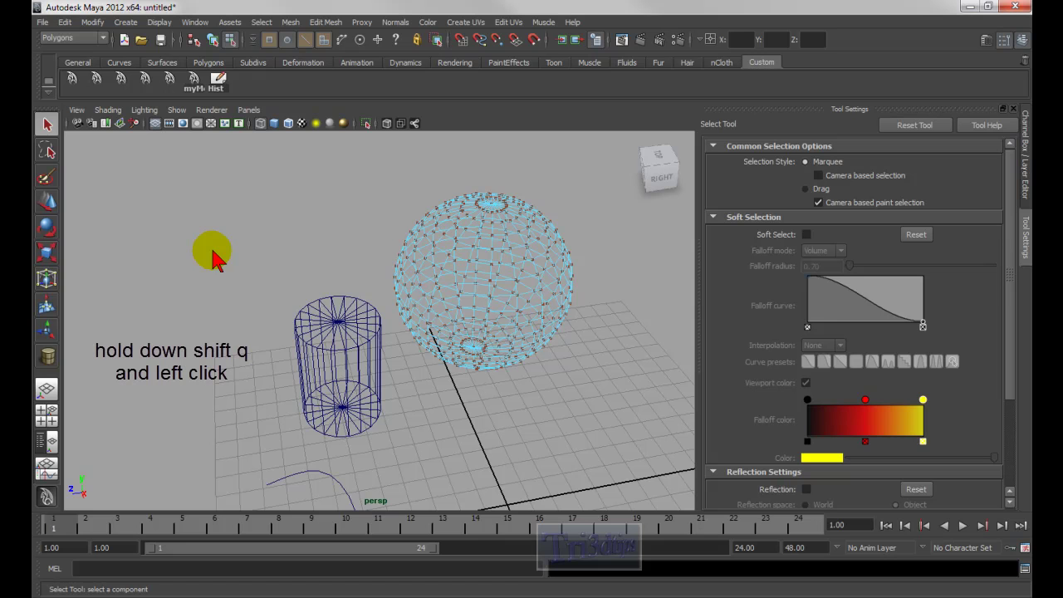
Step: Show the component mask choices in the viewport, such as Points, Lines, Faces and Hulls
key(shift+q)
mouse_move(283, 249)
shift+mouse_down()
mouse_move(237, 232)
mouse_move(304, 240)
mouse_move(280, 194)
mouse_move(299, 212)
mouse_move(283, 259)
shift+mouse_up()
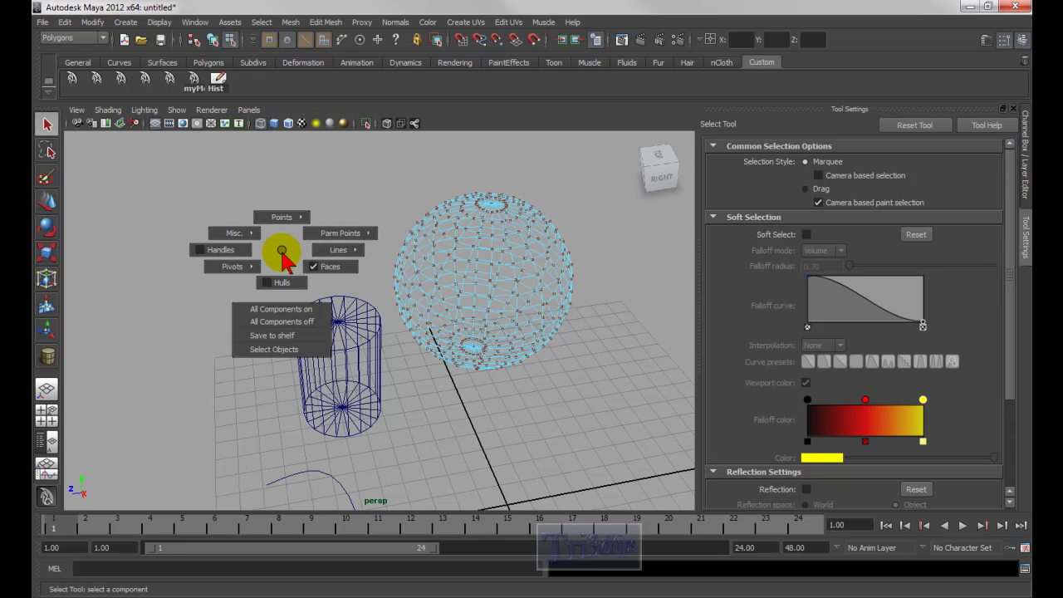
right_click(288, 263)
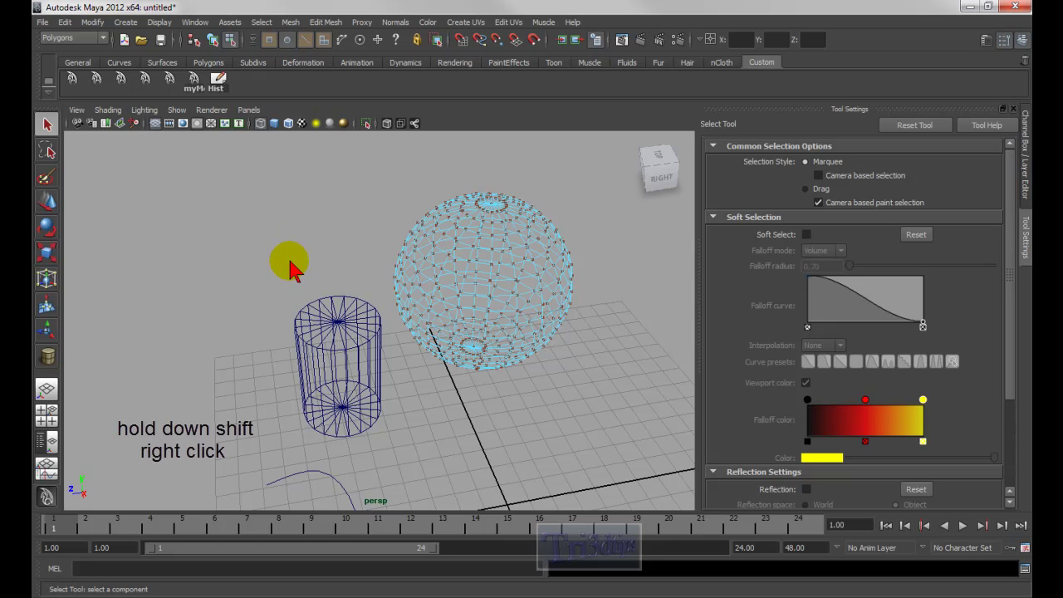
Step: Start the Polygon Cone Tool from the viewport's primitive choices, and return to the Select Tool
shift+right_click(290, 263)
mouse_move(290, 263)
shift+right_down()
mouse_move(292, 247)
mouse_move(269, 260)
mouse_move(332, 244)
mouse_move(278, 270)
mouse_move(304, 249)
mouse_move(283, 274)
shift+right_up()
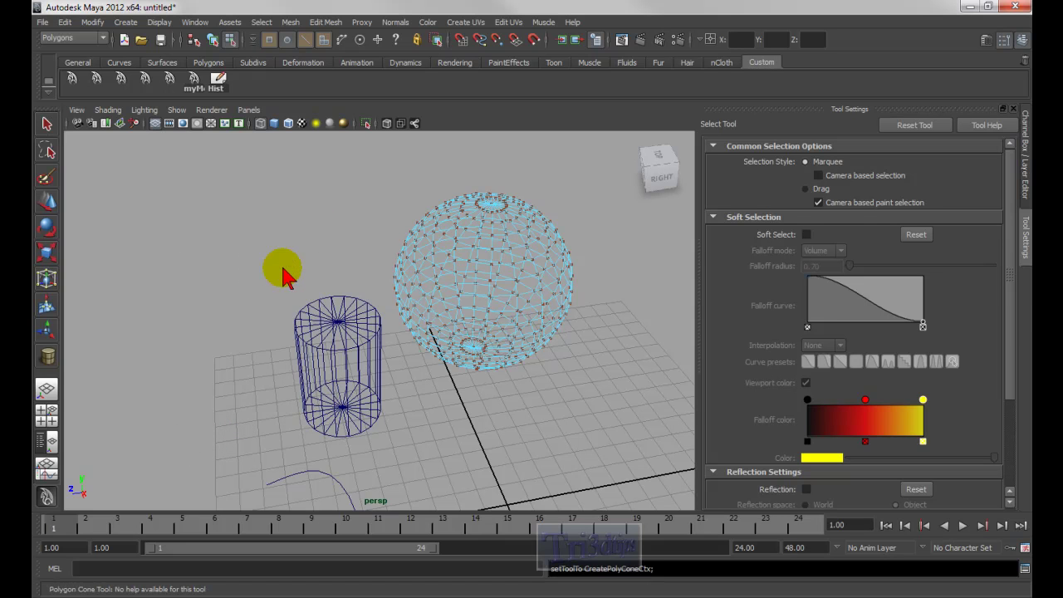
right_click(308, 254)
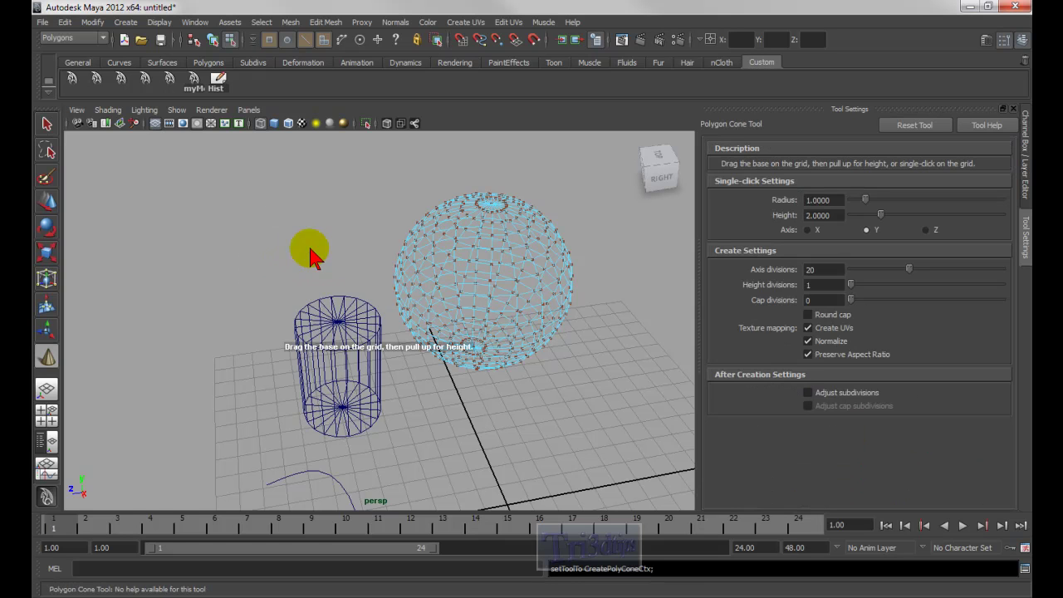
click(47, 133)
Step: Switch the sphere to vertex selection from its component choices in the viewport
right_drag(326, 254, 313, 263)
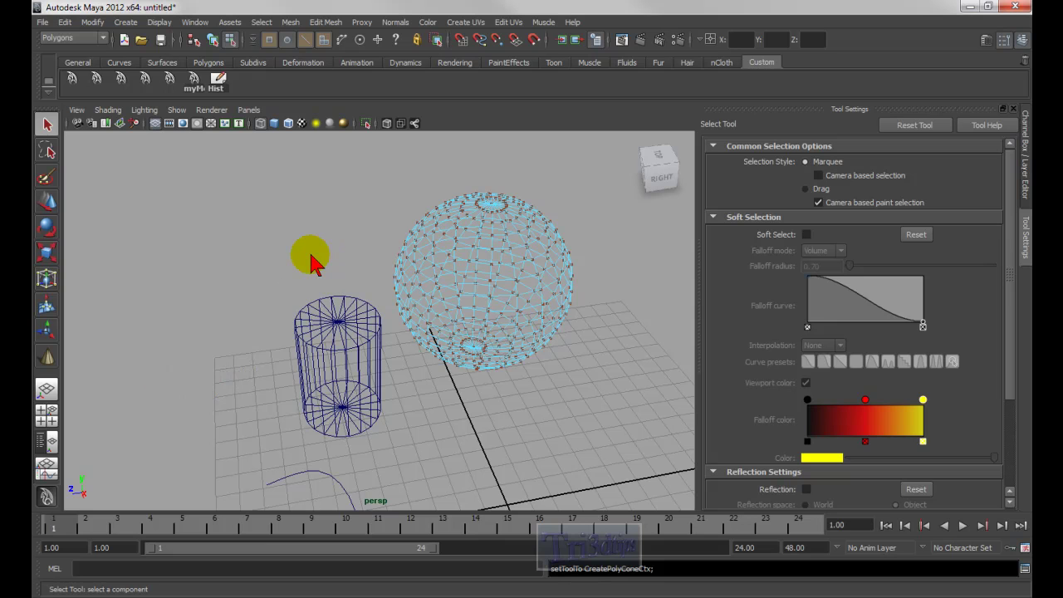
mouse_move(312, 260)
mouse_down()
mouse_move(269, 239)
mouse_move(326, 234)
mouse_up()
mouse_move(533, 265)
mouse_down()
mouse_move(501, 196)
mouse_move(526, 301)
mouse_up()
right_click(539, 247)
right_drag(539, 247, 474, 251)
Step: Select the vertices on the sphere's lower right side with the Lasso Tool, and show the tool's viewport options
mouse_move(601, 287)
mouse_down()
mouse_move(535, 295)
mouse_move(596, 354)
mouse_move(619, 246)
mouse_move(571, 280)
mouse_move(571, 250)
mouse_move(639, 239)
mouse_move(615, 271)
mouse_move(565, 270)
mouse_move(577, 339)
mouse_move(470, 280)
mouse_move(430, 309)
mouse_move(420, 270)
mouse_move(500, 266)
mouse_move(420, 304)
mouse_move(456, 286)
mouse_move(494, 292)
mouse_move(471, 252)
mouse_move(373, 242)
mouse_move(342, 224)
mouse_move(308, 235)
mouse_move(265, 218)
mouse_move(323, 225)
mouse_up()
key(q)
key(q)
key(q)
mouse_move(573, 249)
mouse_down()
mouse_move(577, 261)
mouse_move(523, 273)
mouse_move(612, 285)
mouse_move(569, 332)
mouse_up()
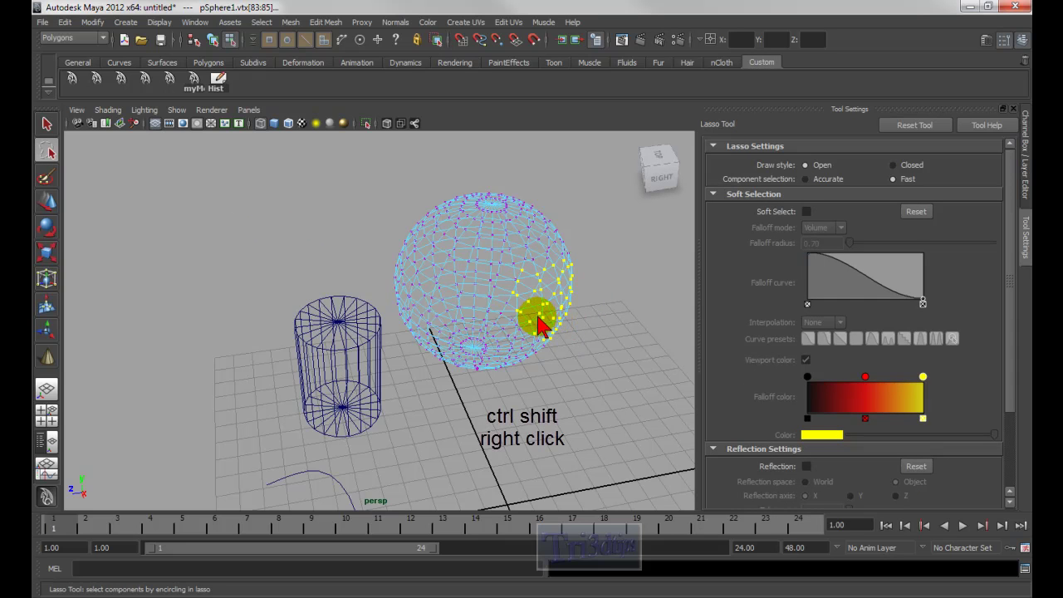
mouse_move(602, 297)
ctrl+shift+right_down()
mouse_move(601, 285)
mouse_move(551, 290)
mouse_move(556, 303)
mouse_move(682, 291)
mouse_move(659, 298)
ctrl+shift+right_up()
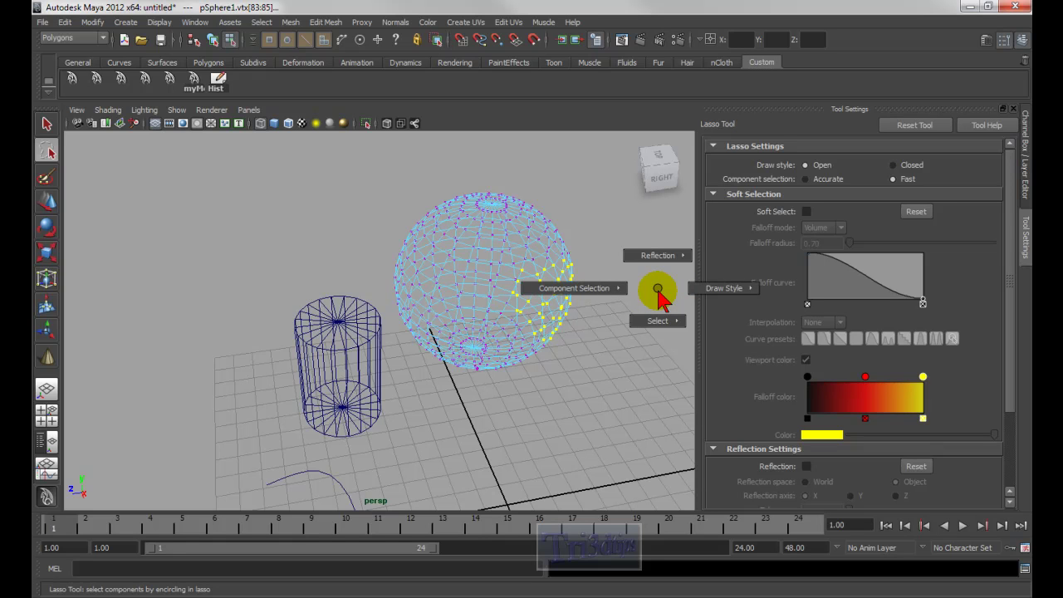
ctrl+shift+right_drag(658, 297, 657, 297)
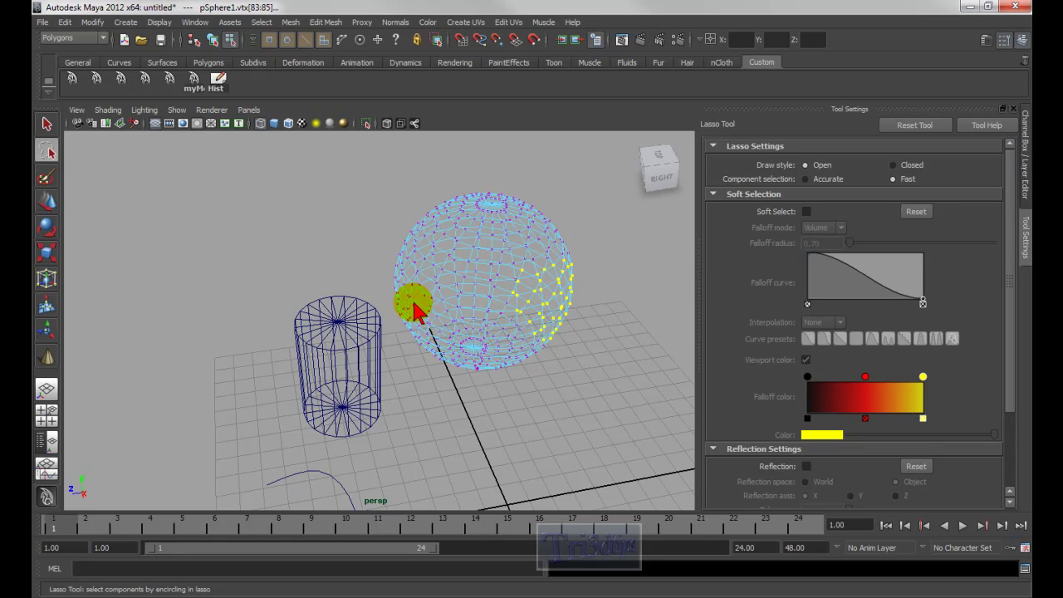
Step: Switch to the Paint Selection Tool and show its select, unselect and toggle options in the viewport
key(q)
drag(344, 257, 291, 257)
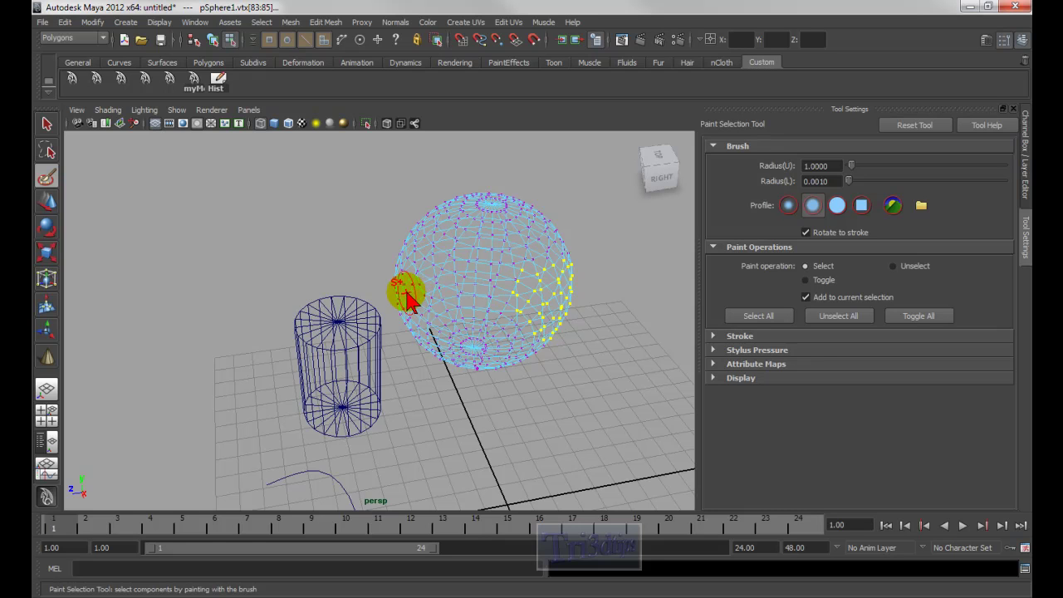
key(u)
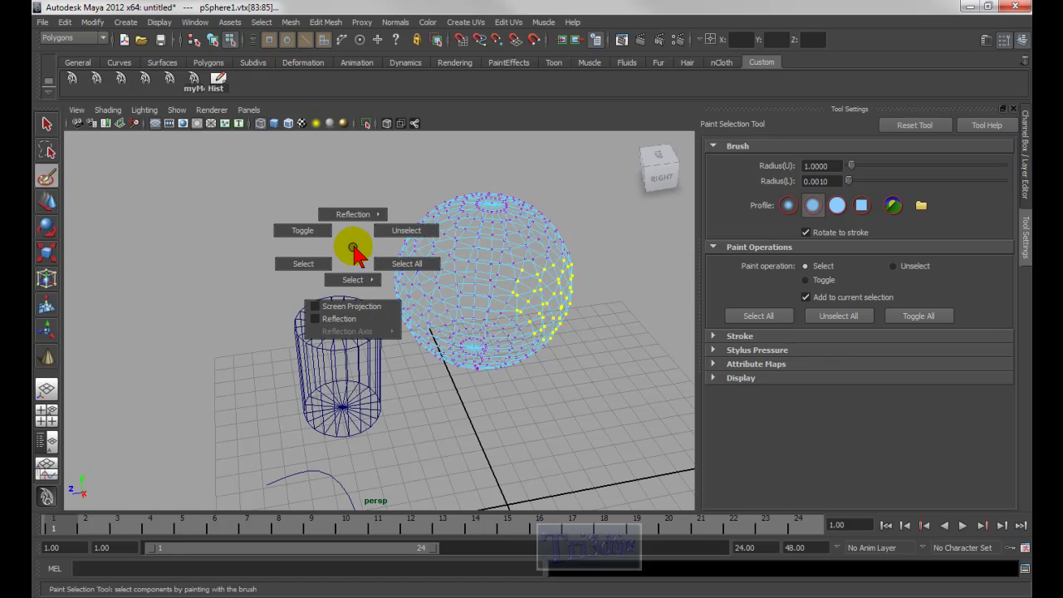
Step: Return to the Select Tool and show the Paint Select and Lasso choices in the viewport
key(q)
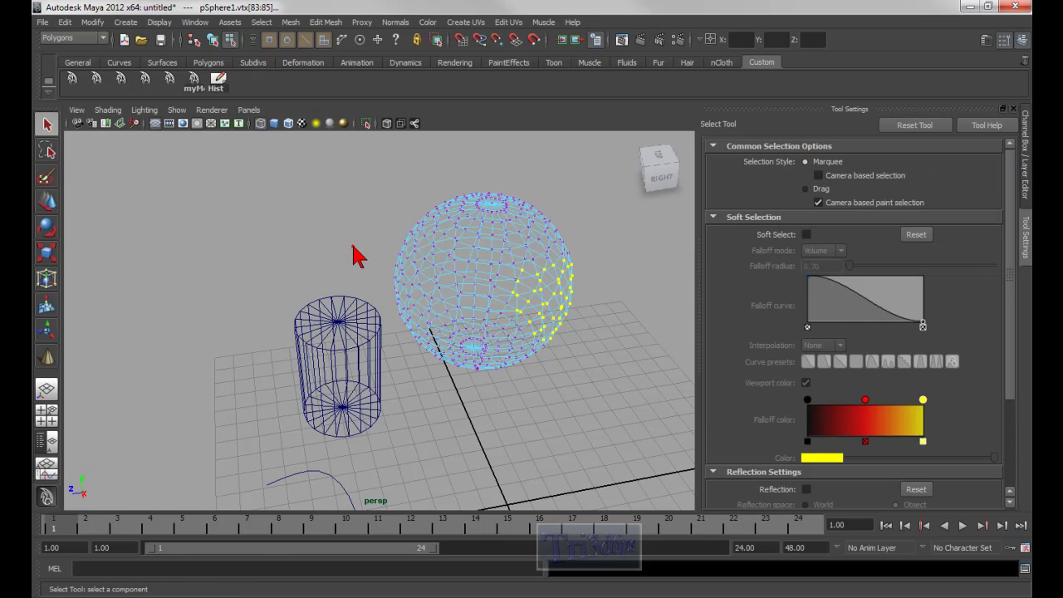
click(353, 250)
drag(355, 248, 347, 254)
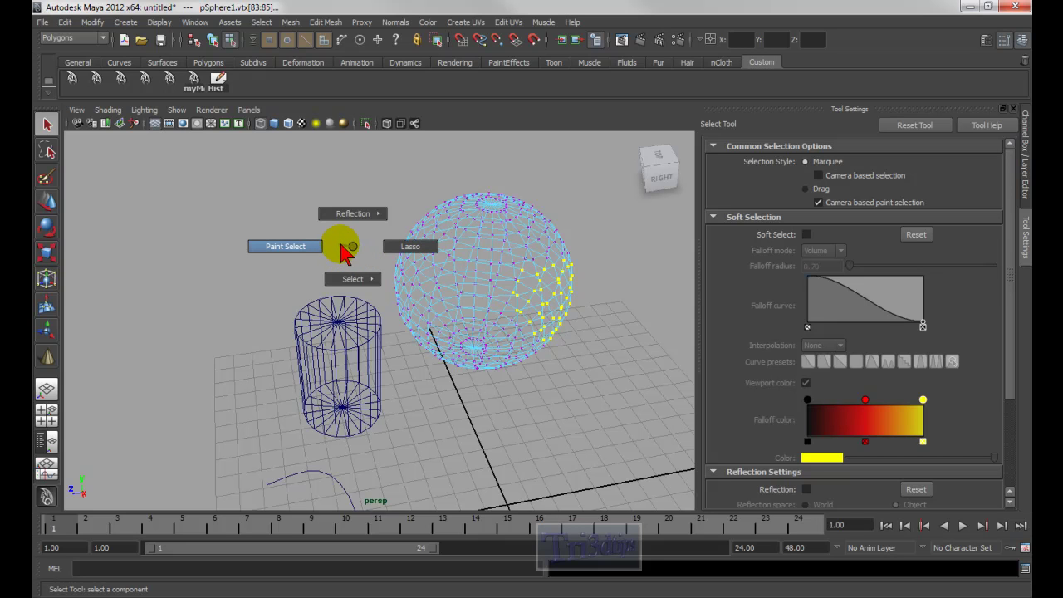
drag(346, 253, 352, 245)
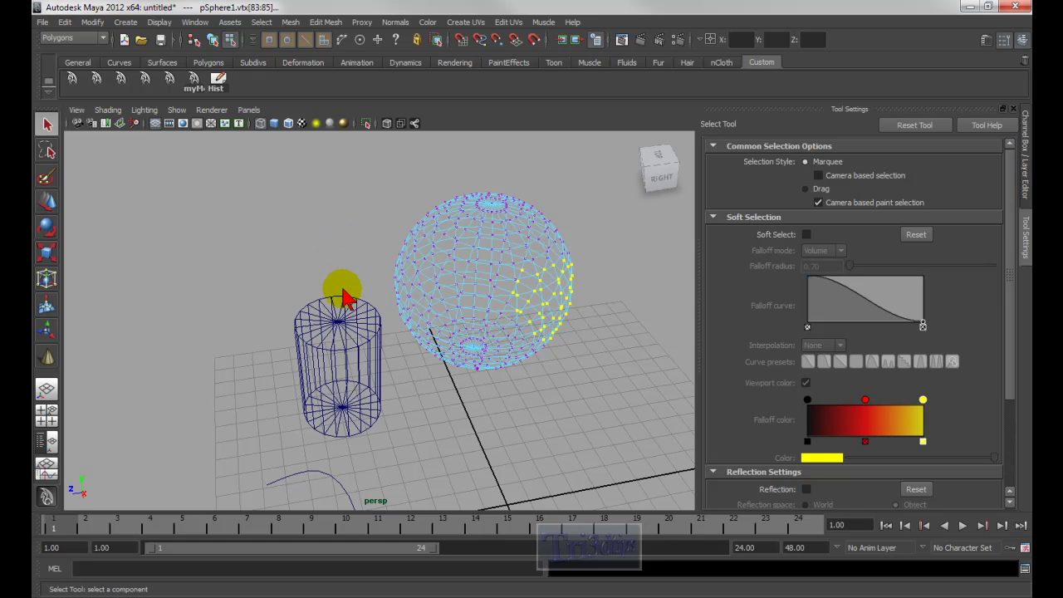
Step: Activate the Lasso Tool and the Paint Selection Tool in turn, showing each one's viewport options
drag(322, 242, 382, 245)
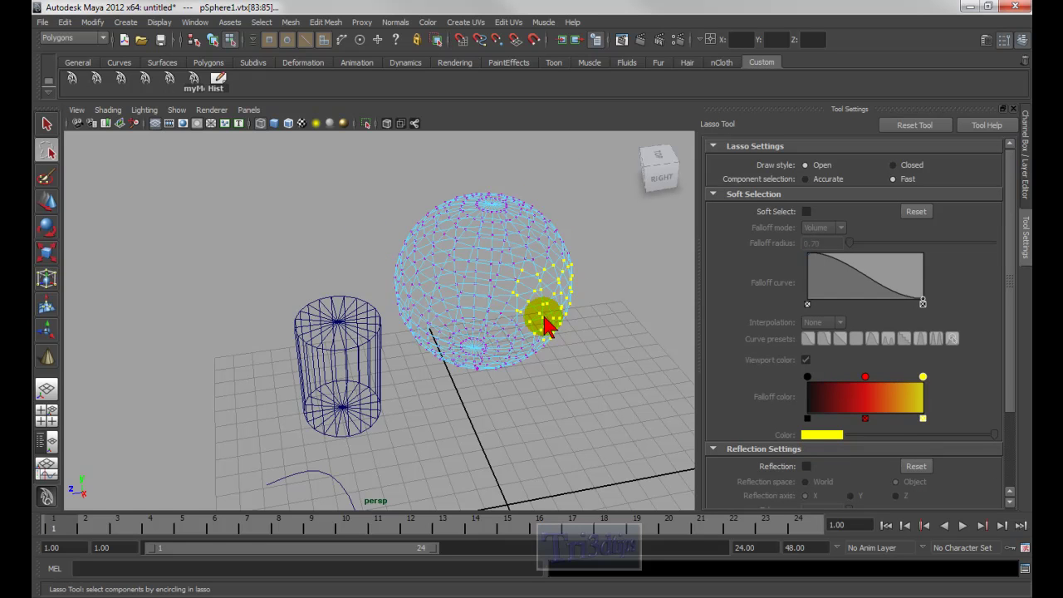
drag(588, 251, 588, 256)
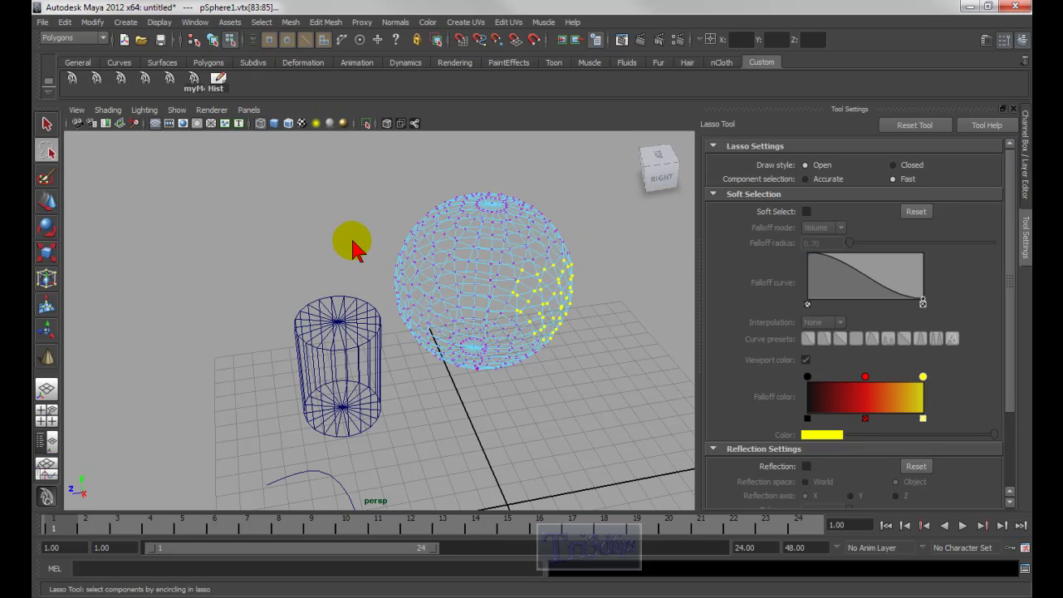
key(q)
drag(343, 237, 308, 238)
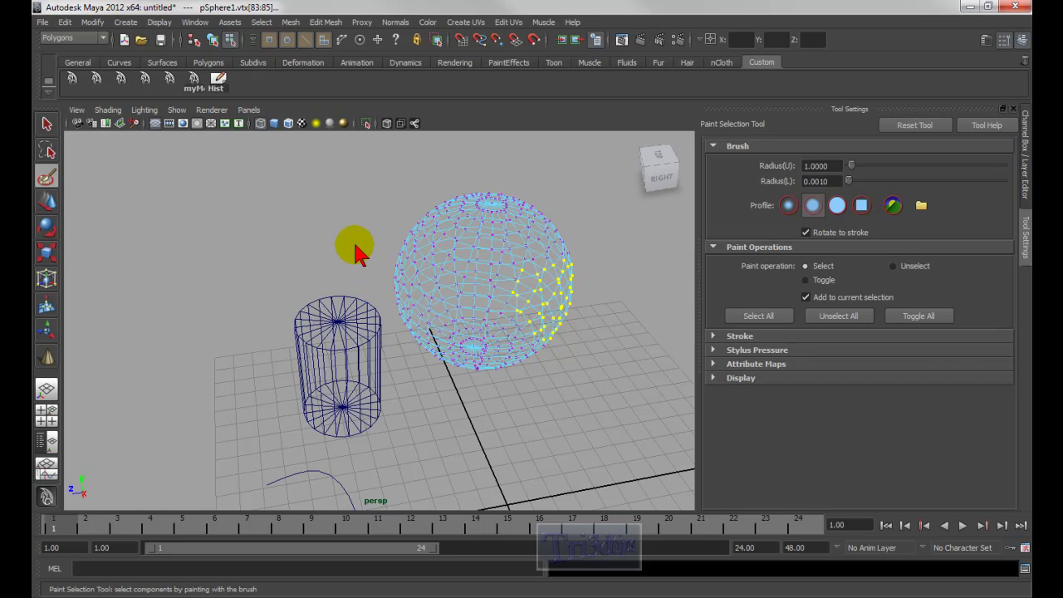
drag(346, 229, 348, 237)
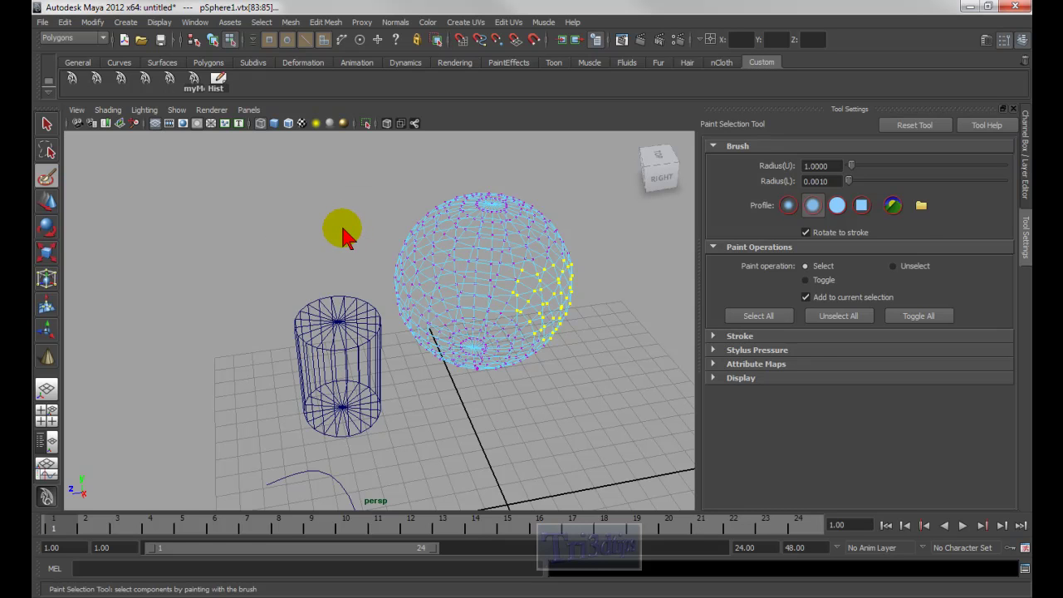
Step: Clear the vertex selection with the Select Tool, and show the polygon primitive creation choices in the viewport
key(q)
click(346, 235)
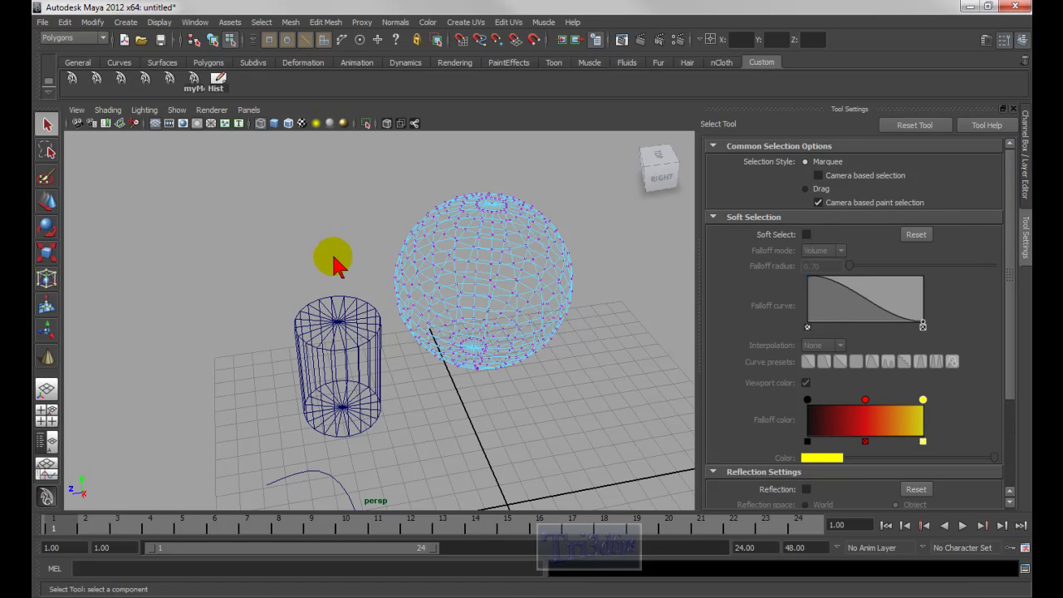
shift+right_click(281, 236)
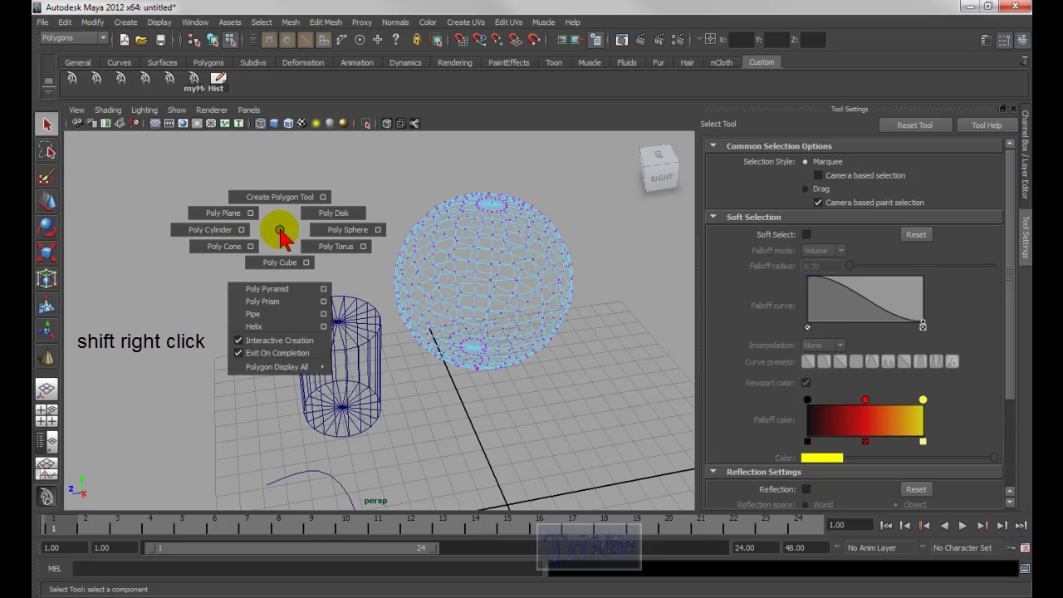
mouse_move(289, 222)
shift+right_down()
mouse_move(270, 212)
mouse_move(285, 240)
shift+right_up()
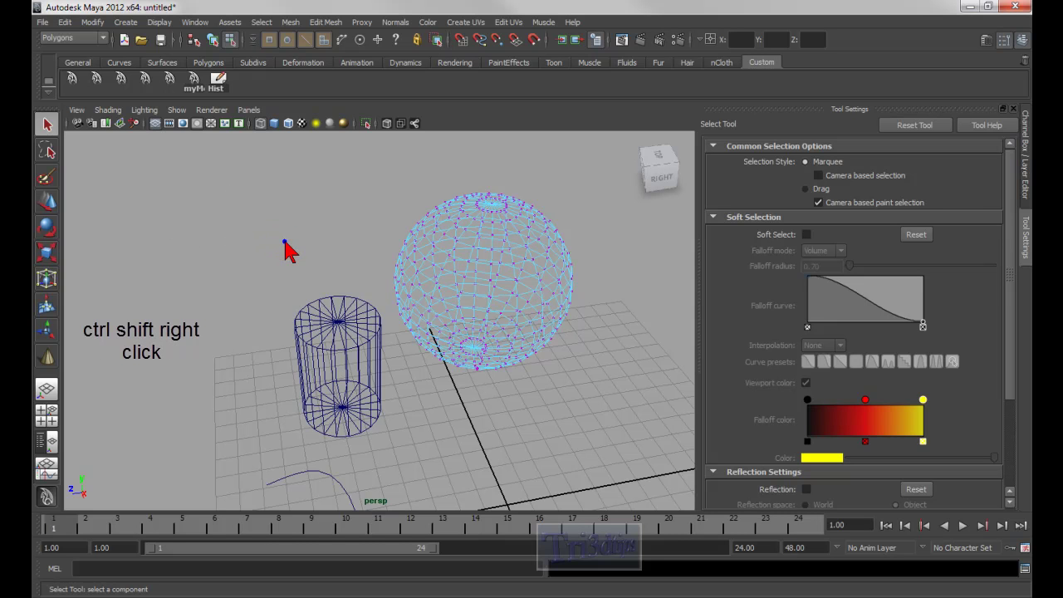
Step: Show the viewport selection choices, and replace the current vertex selection with the vertices across the upper part of the sphere
ctrl+shift+right_click(285, 242)
ctrl+shift+right_click(285, 243)
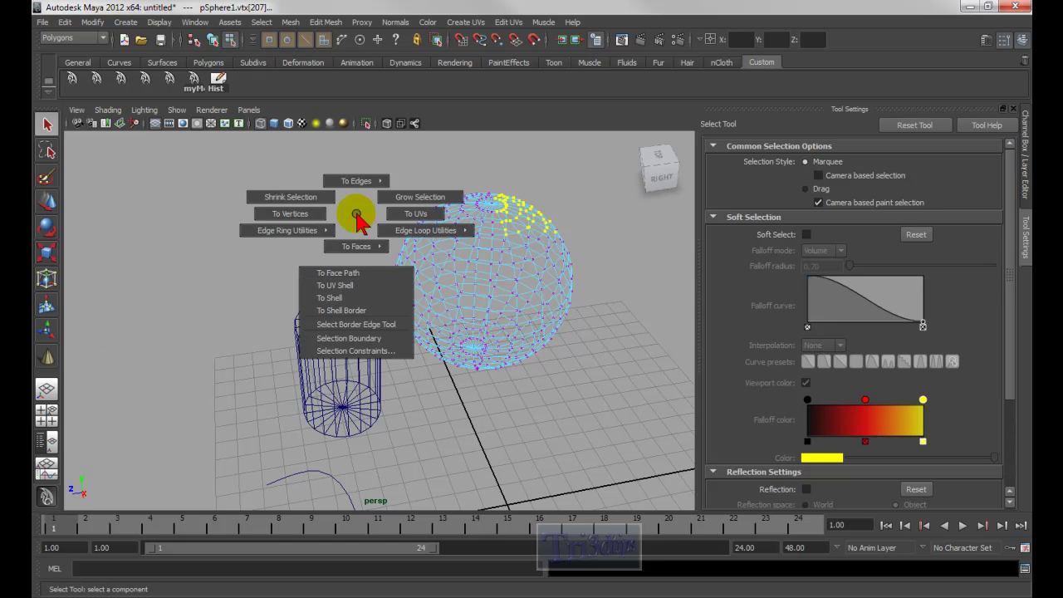
click(612, 344)
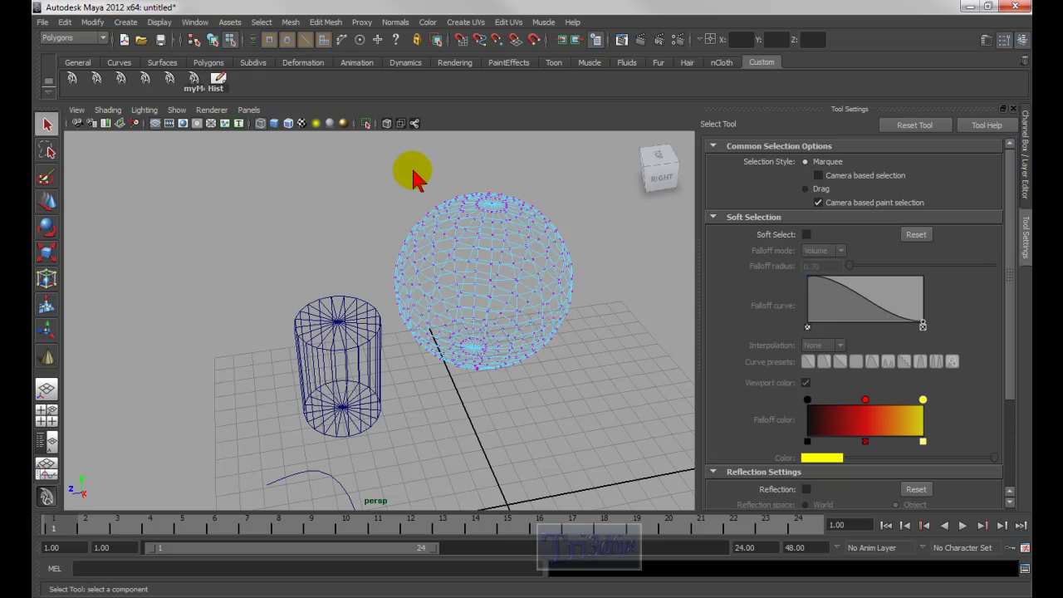
drag(422, 184, 579, 257)
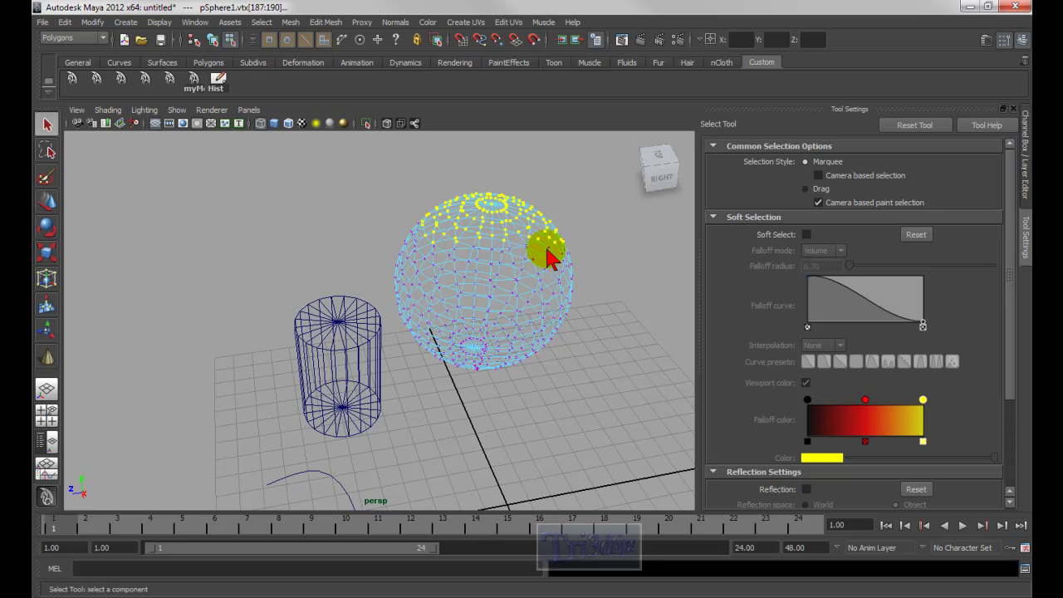
Step: Show the selection conversion, vertex editing and Select Tool choices available for the sphere's selected vertices
ctrl+right_click(378, 228)
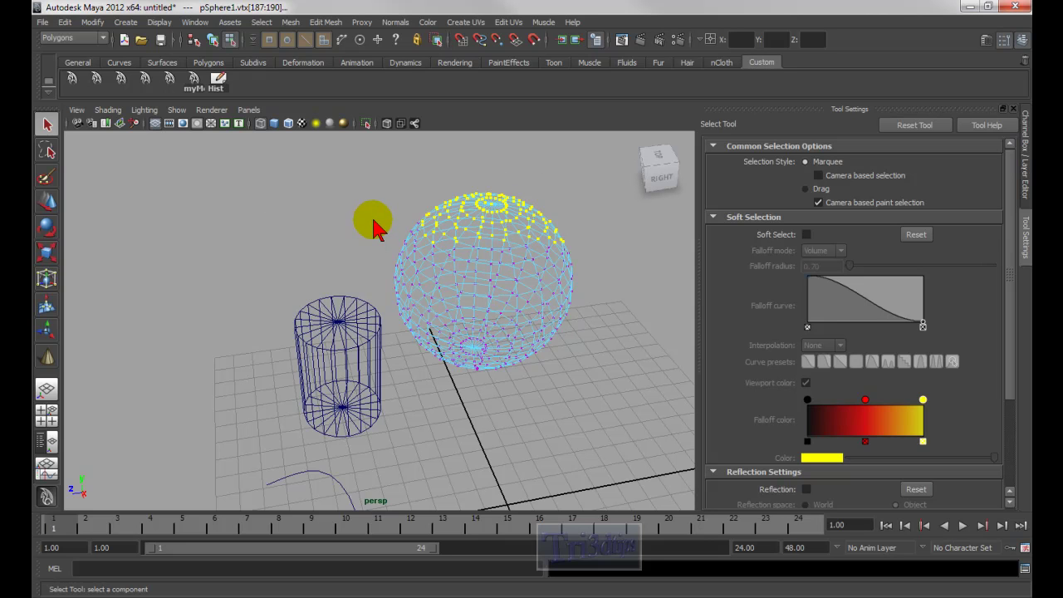
ctrl+right_click(374, 226)
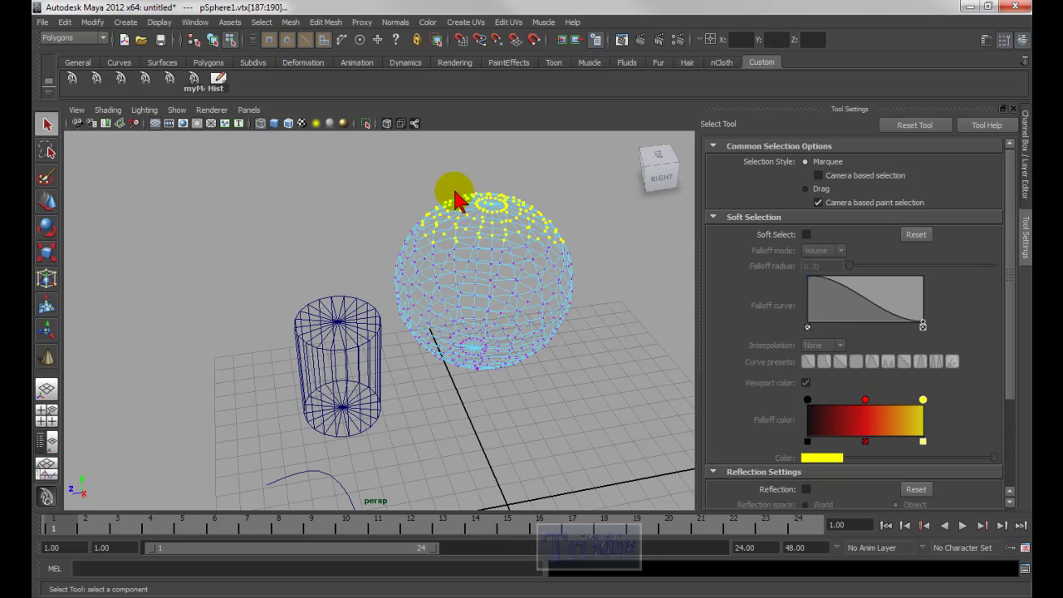
shift+right_click(342, 228)
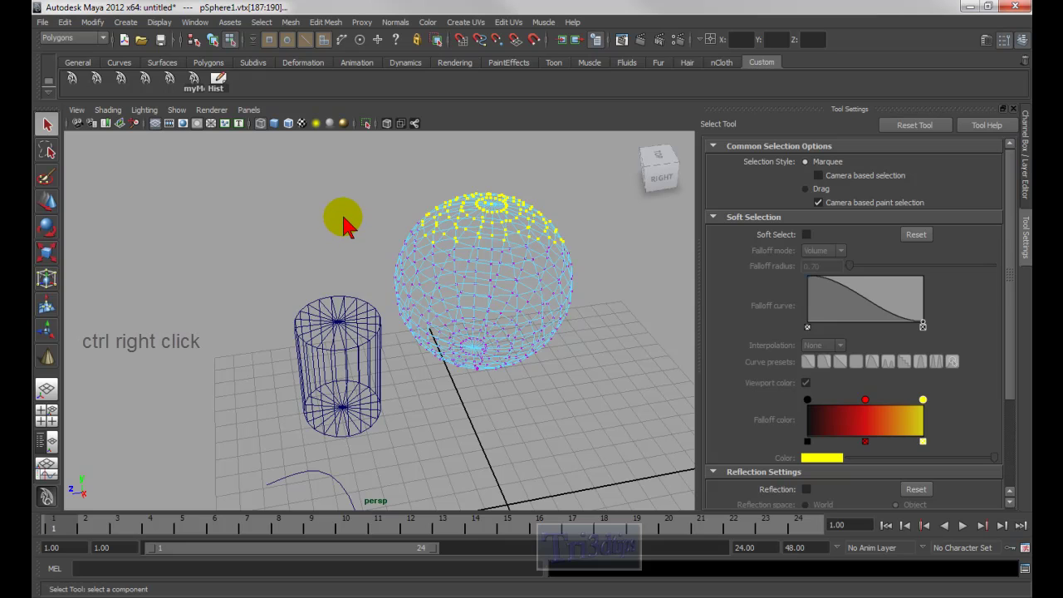
ctrl+right_click(344, 221)
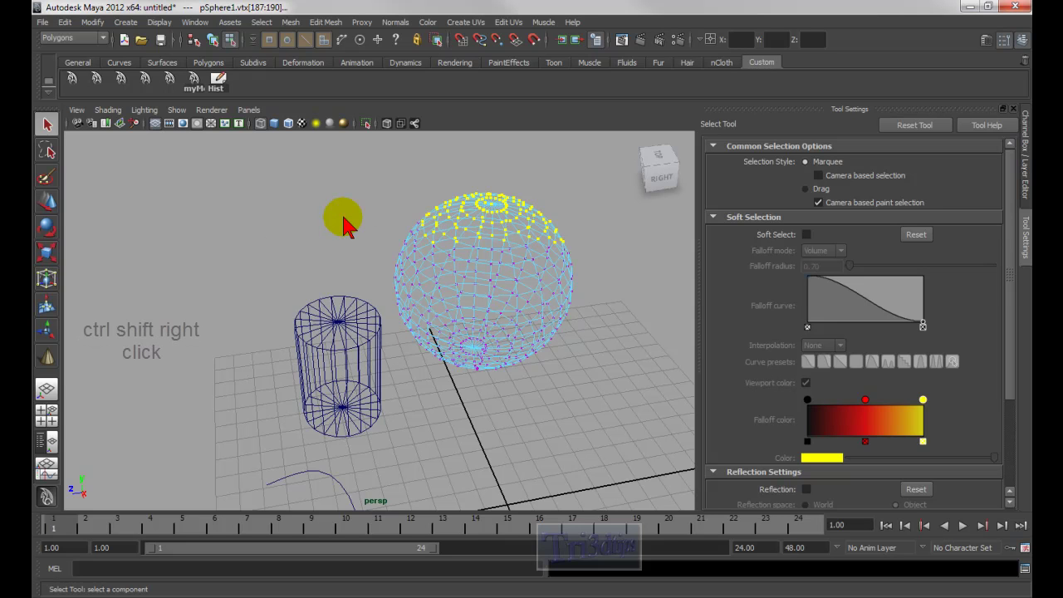
ctrl+shift+right_click(344, 220)
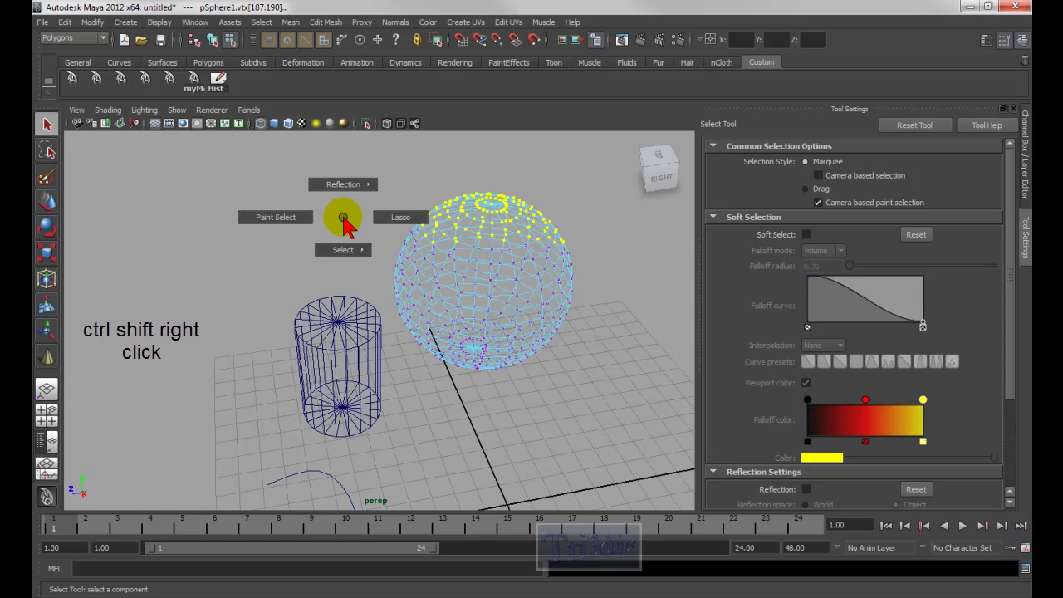
Step: Use Select All from the viewport, clear the selection, and select all scene objects again the same way
ctrl+shift+right_click(508, 274)
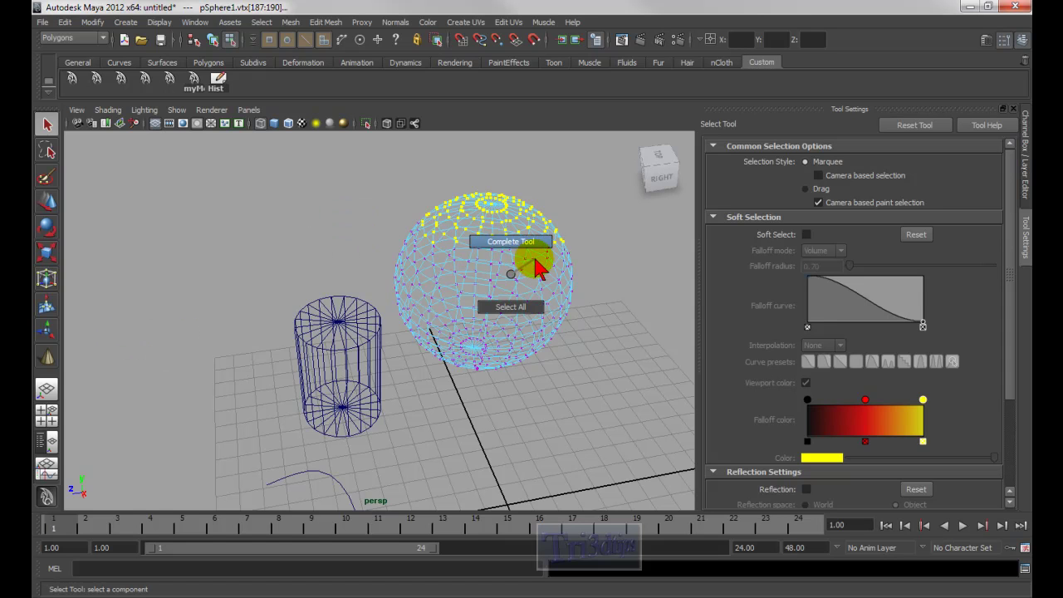
click(517, 305)
click(617, 309)
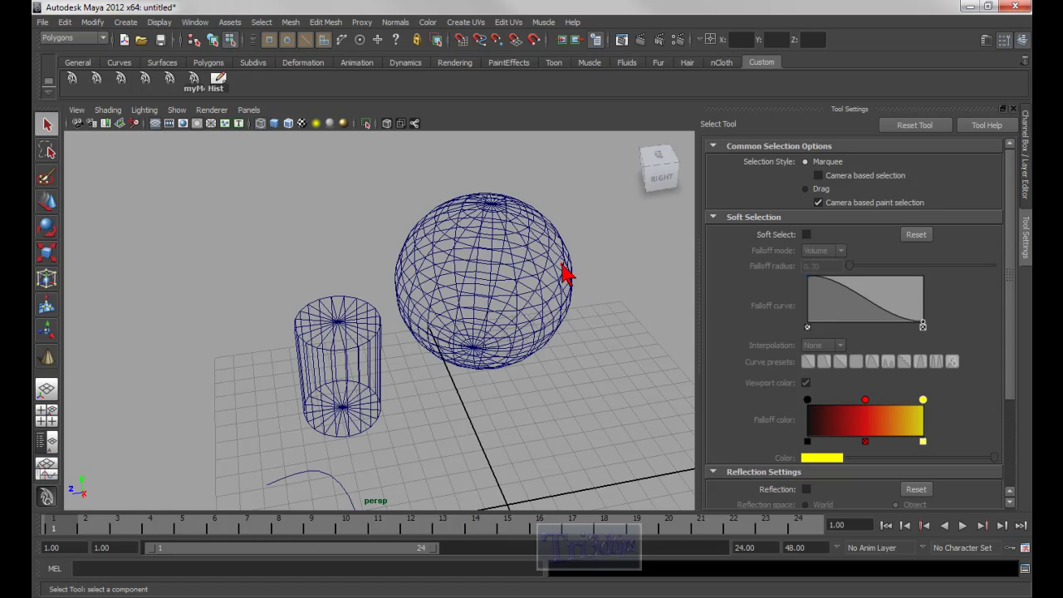
ctrl+shift+right_click(430, 384)
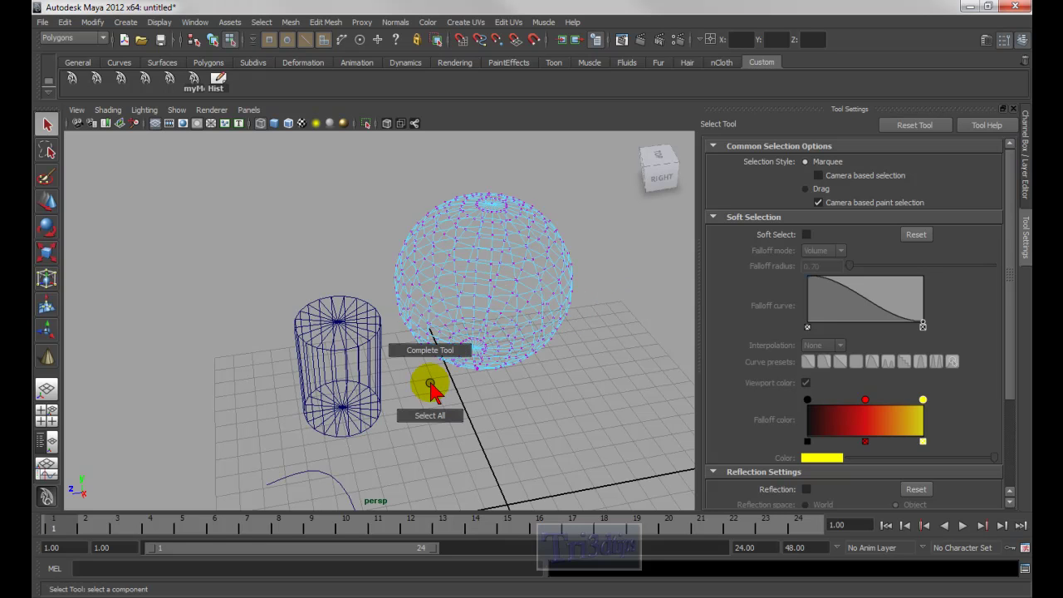
click(429, 415)
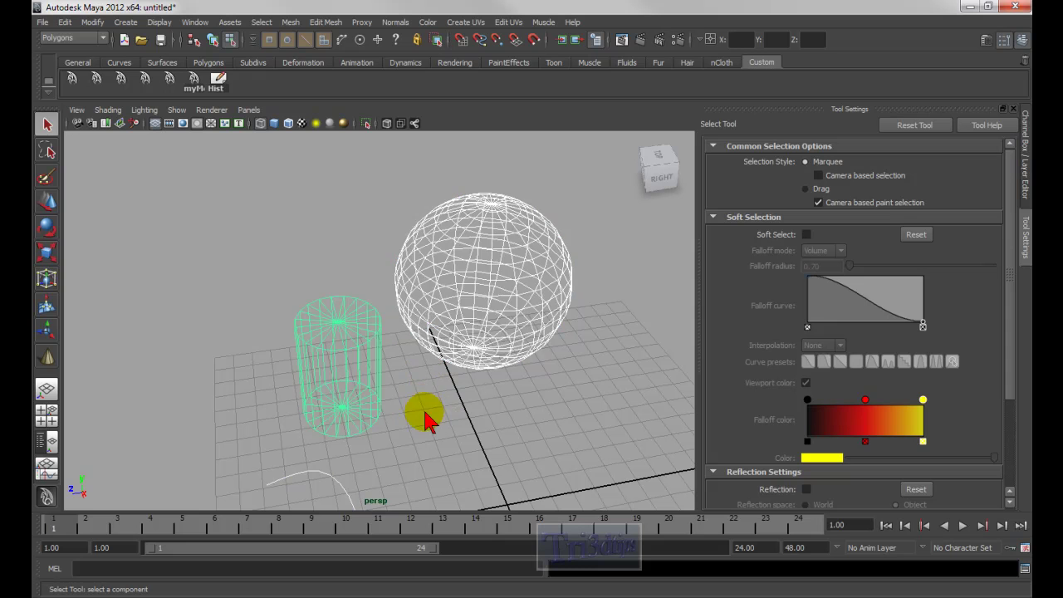
Step: Clear the selection of all objects, return the sphere to object mode and select only the sphere
click(568, 376)
right_drag(561, 332, 612, 310)
mouse_move(612, 311)
mouse_down()
mouse_move(527, 273)
mouse_move(501, 246)
mouse_move(503, 260)
mouse_up()
right_drag(502, 260, 551, 236)
click(550, 239)
Step: Show the polygon editing choices, such as Merge, Split and Smooth, for the sphere selected as an object
shift+right_drag(593, 359, 580, 345)
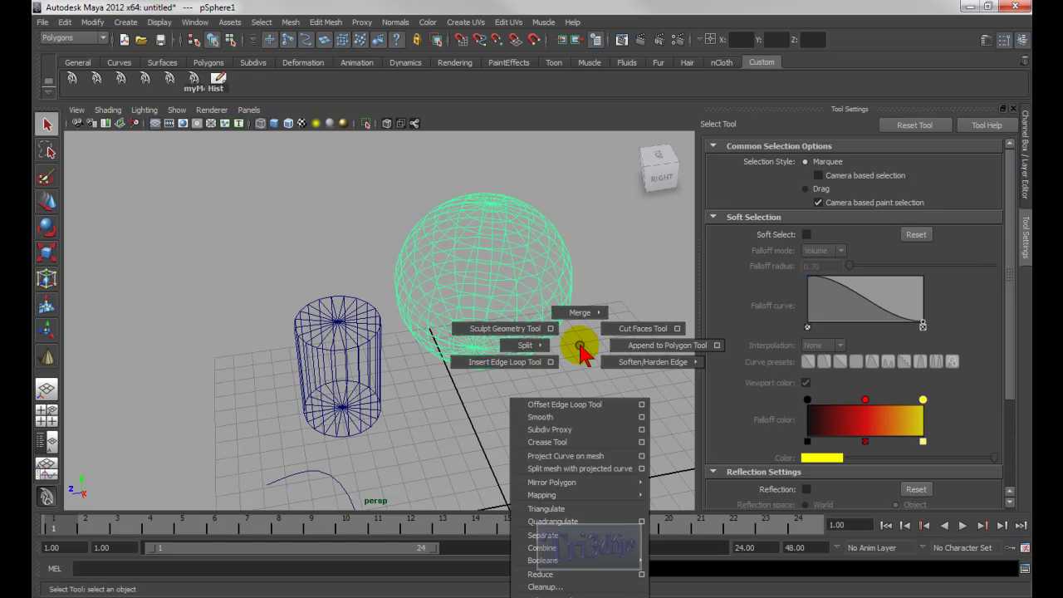
shift+right_drag(580, 345, 582, 352)
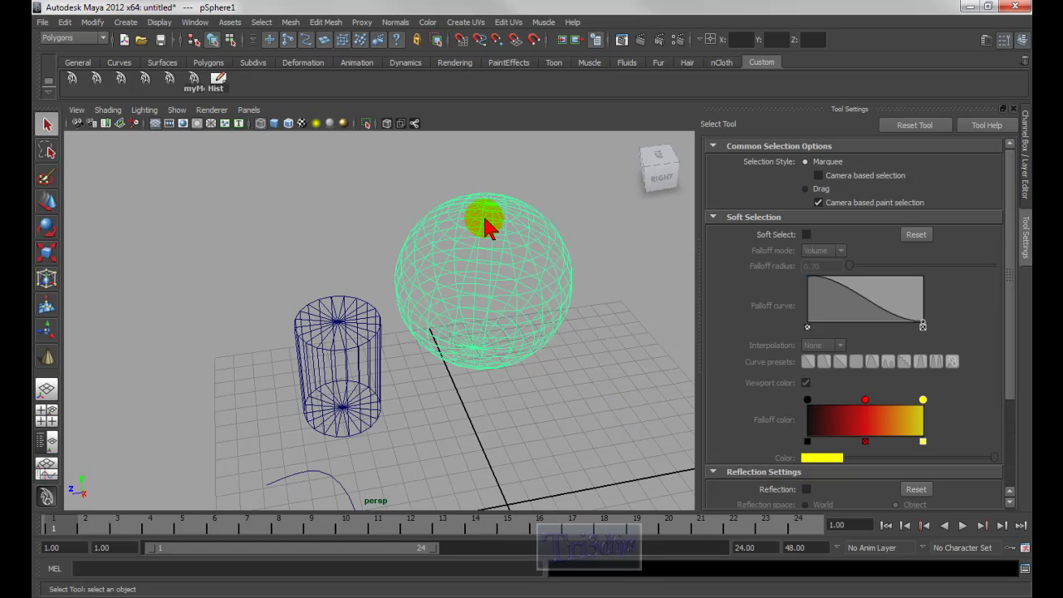
shift+right_drag(600, 280, 598, 285)
Step: Switch the sphere to vertex mode, select the vertices around its top pole, and show their editing choices
right_drag(534, 233, 468, 244)
drag(444, 190, 529, 224)
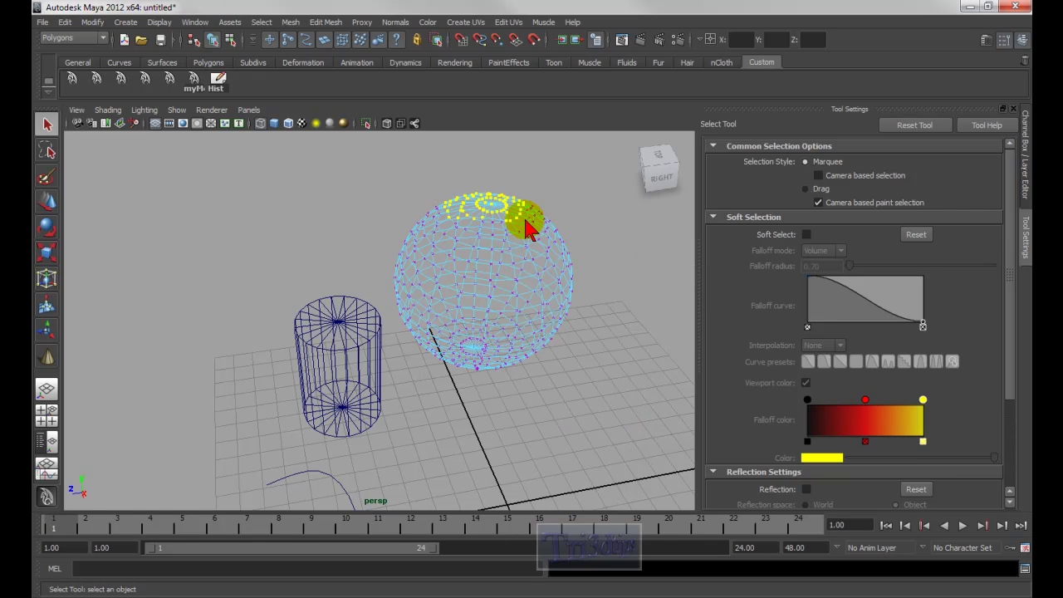
shift+right_drag(615, 299, 614, 353)
shift+right_click(629, 326)
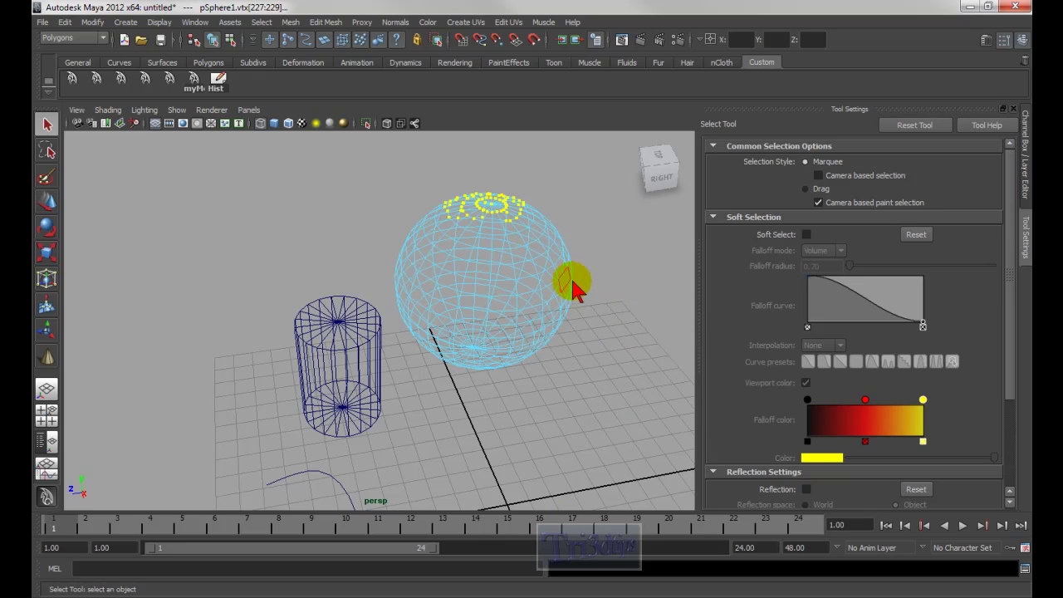
Step: Return the sphere to object mode, select it, and show its polygon editing and selection conversion choices
right_click(562, 279)
right_drag(562, 279, 591, 256)
drag(532, 332, 588, 313)
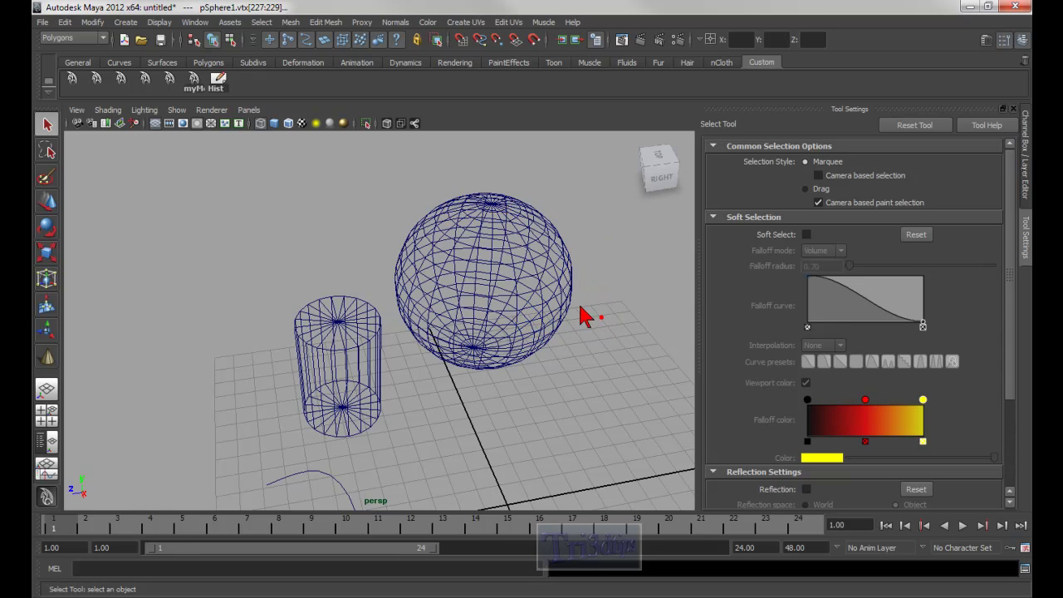
click(542, 366)
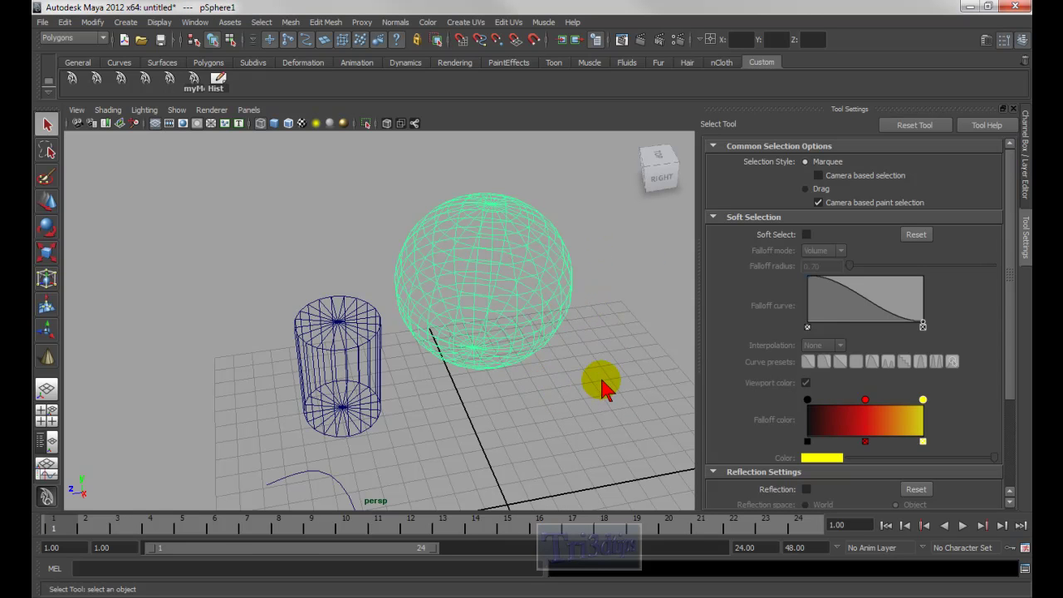
shift+right_click(565, 357)
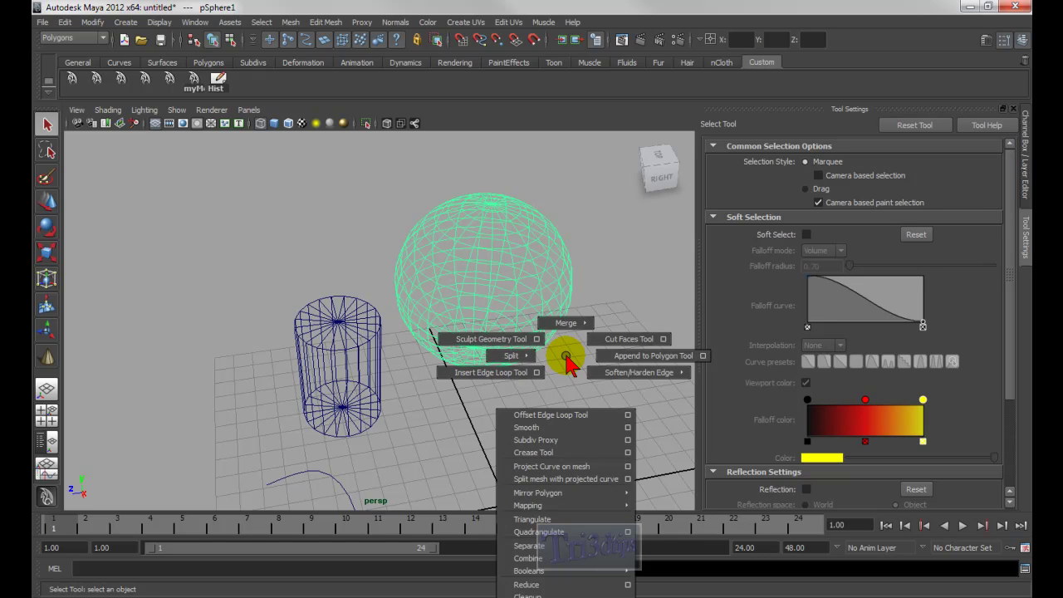
ctrl+right_drag(606, 285, 553, 289)
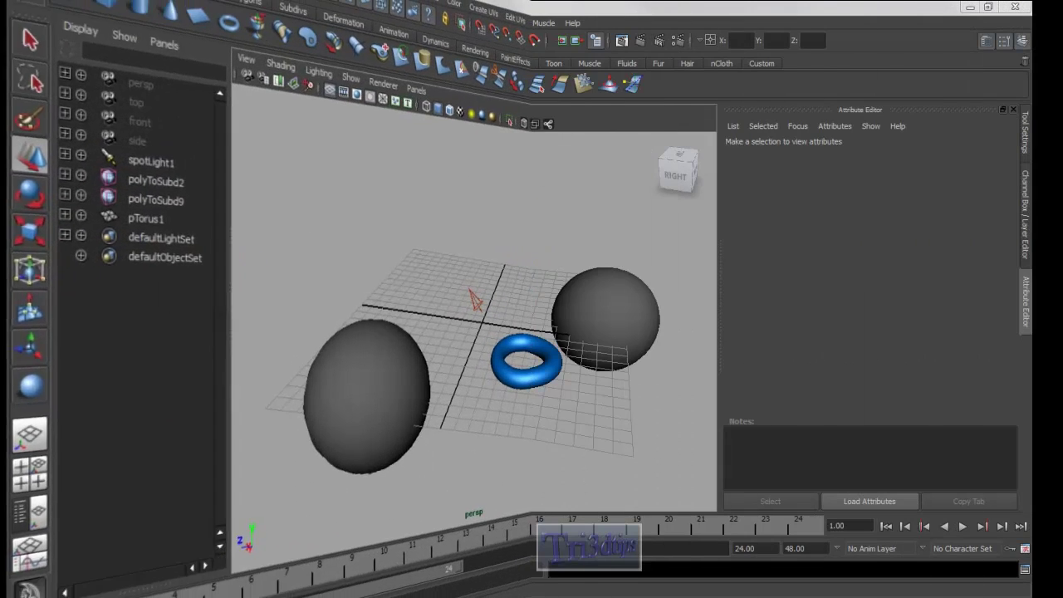
Step: Activate the Move Tool in the scene with the two spheres, the torus and the spotlight
key(w)
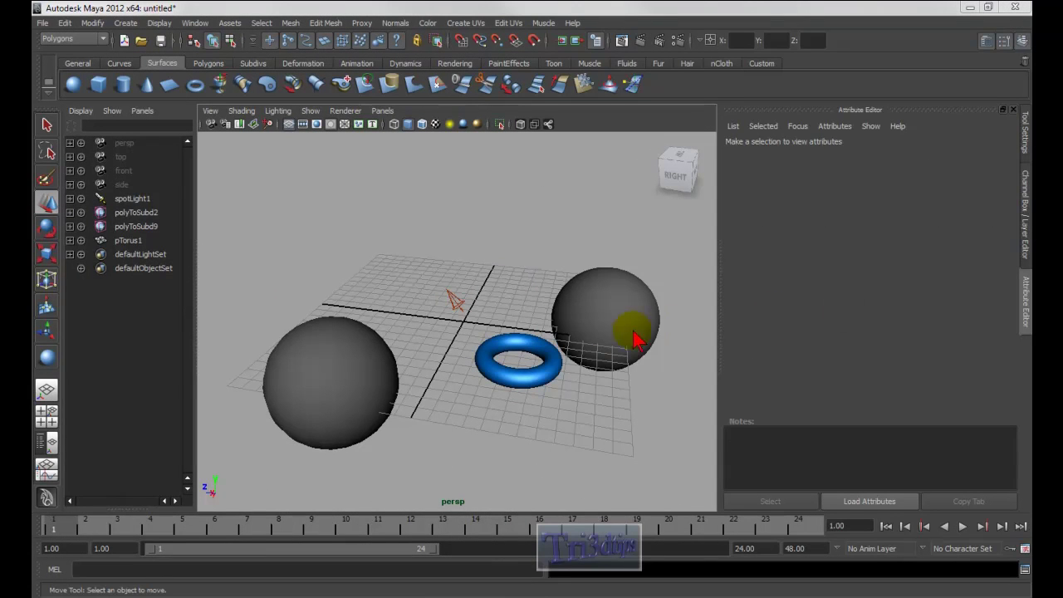